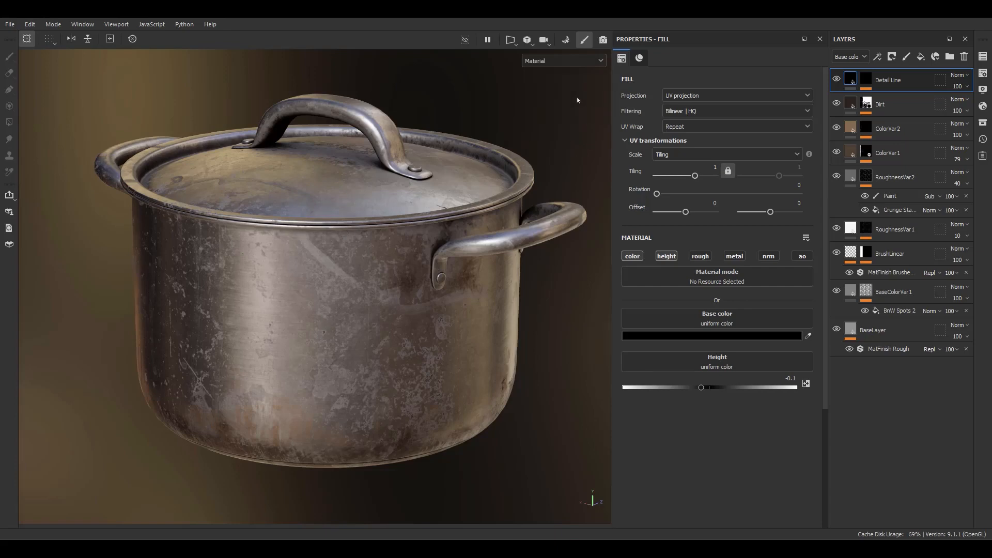
Switch the viewport to Iray rendering, pause the render, and check the units offered for the maximum render time.
click(603, 39)
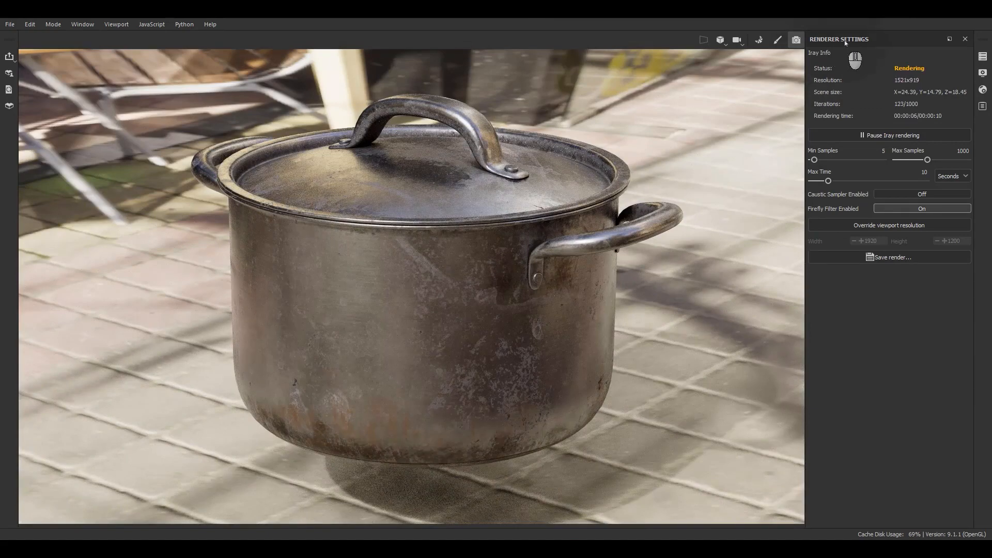
click(849, 136)
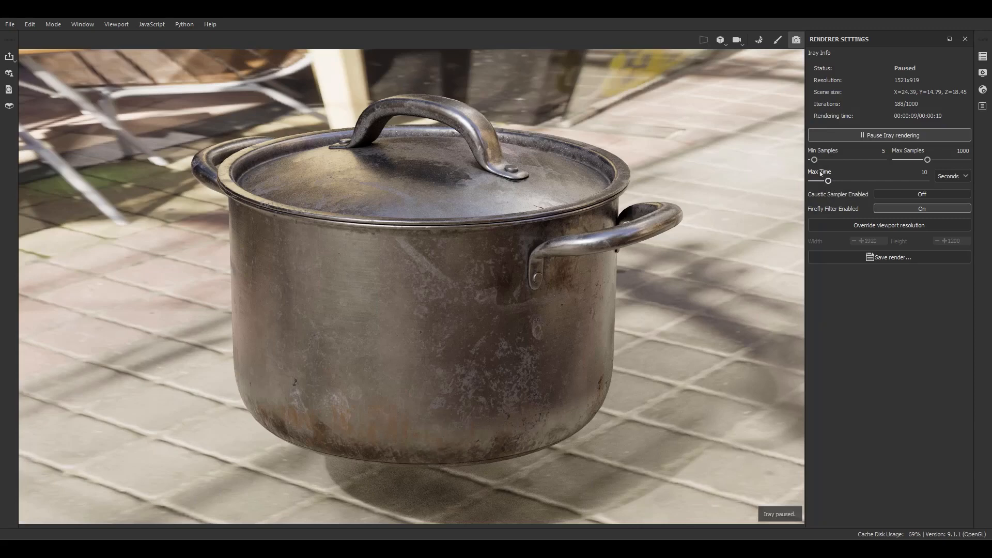
click(952, 176)
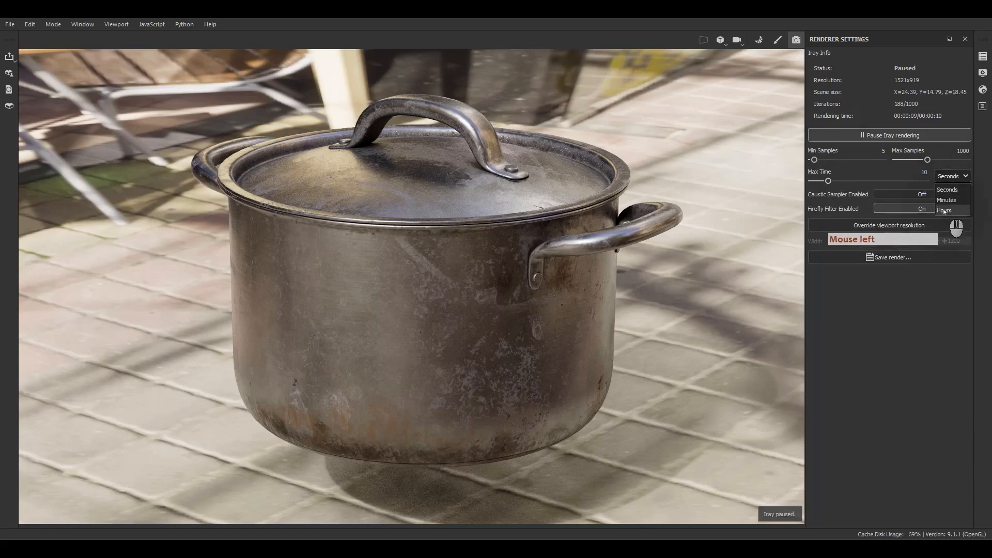
click(894, 316)
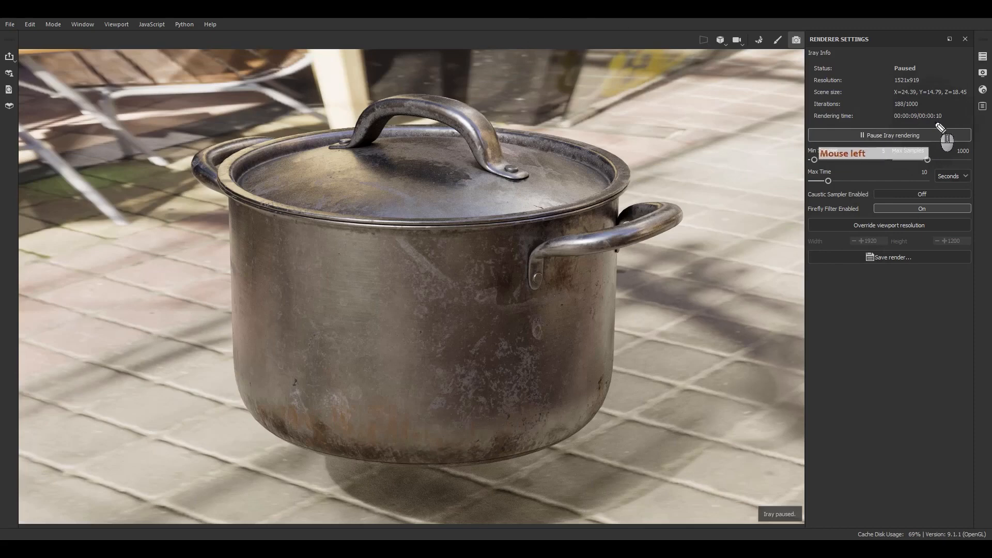
mouse_move(934, 123)
mouse_down()
mouse_move(946, 105)
mouse_move(935, 122)
mouse_move(891, 106)
mouse_move(922, 101)
mouse_up()
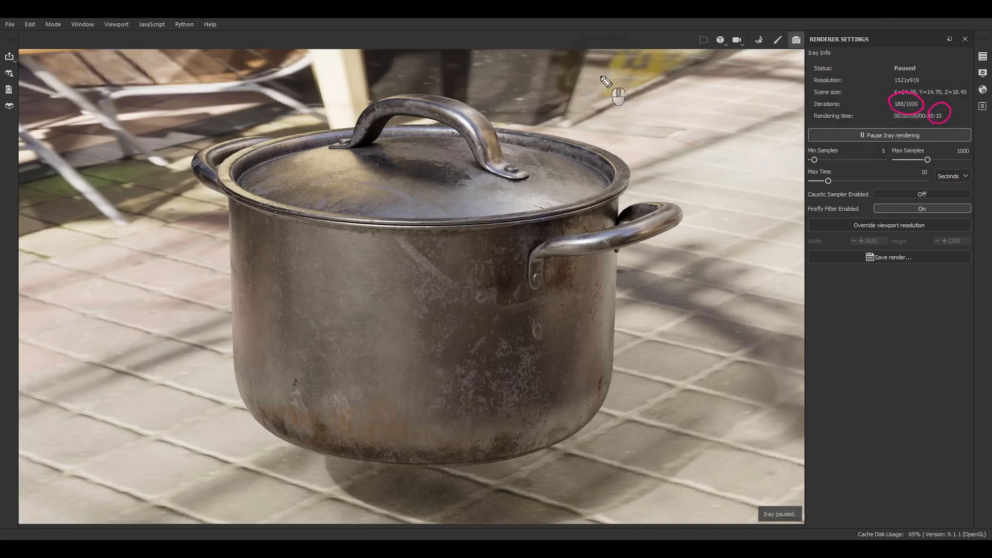
drag(607, 105, 580, 133)
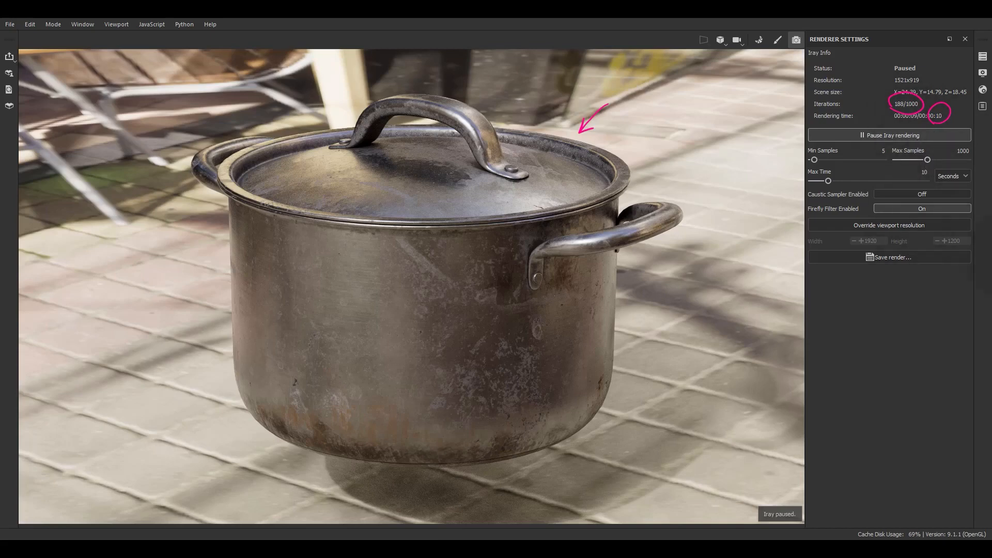
click(991, 171)
click(991, 278)
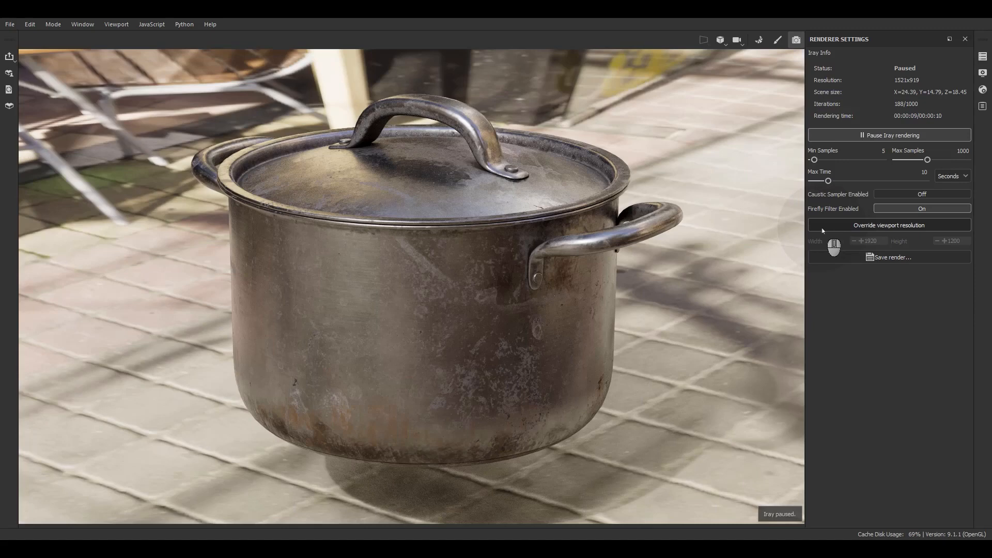
Override the viewport resolution with a width and height of 720 and resume the Iray rendering.
click(887, 225)
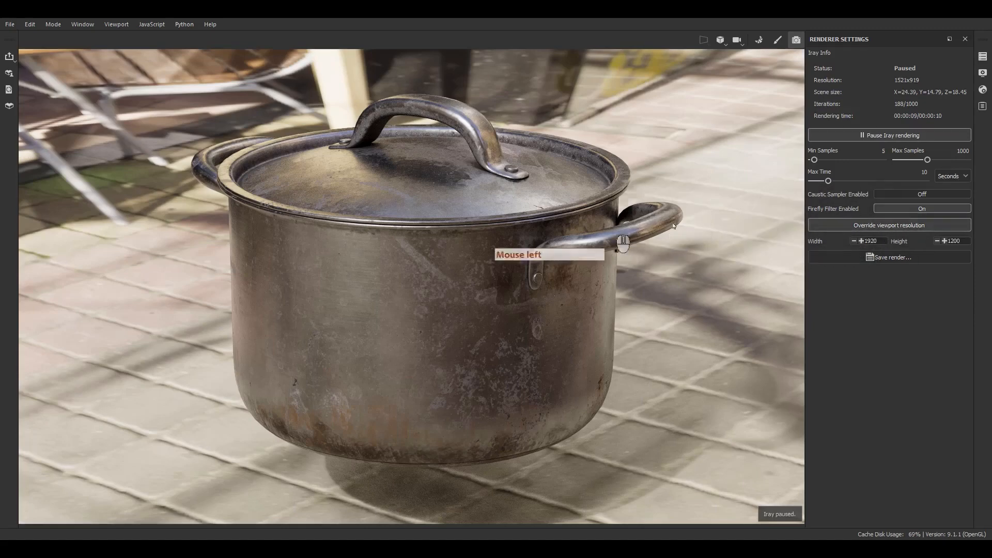
click(867, 240)
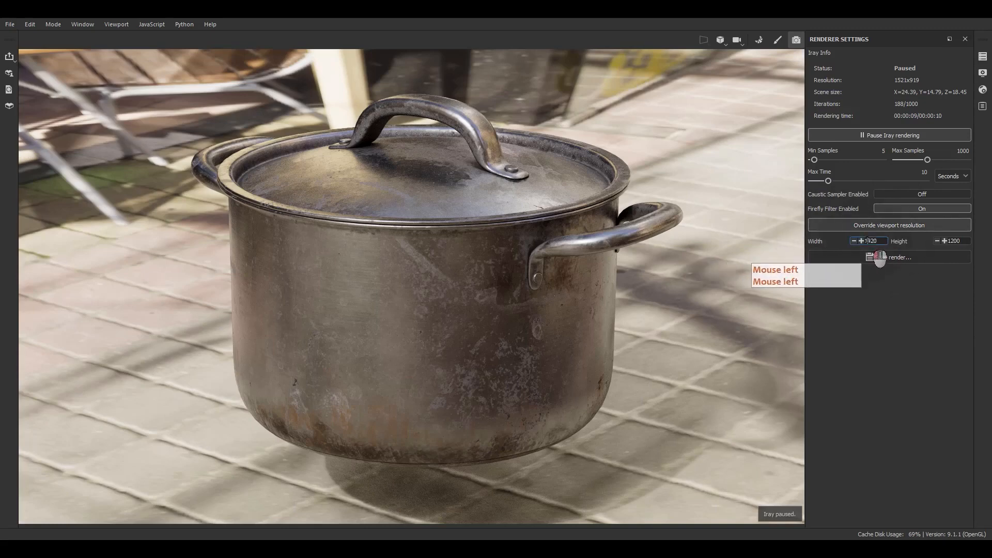
double_click(867, 240)
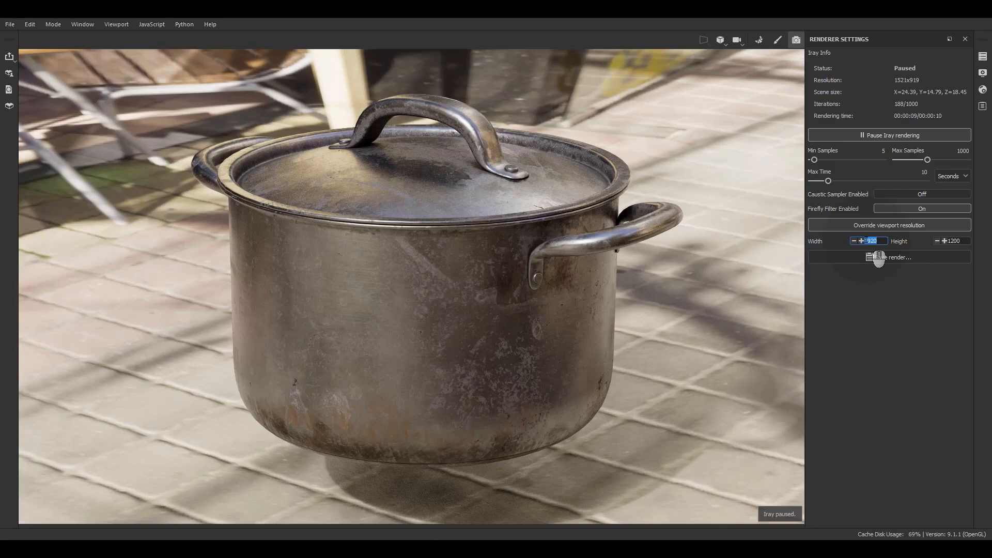
text(720)
key(Tab)
key(Tab)
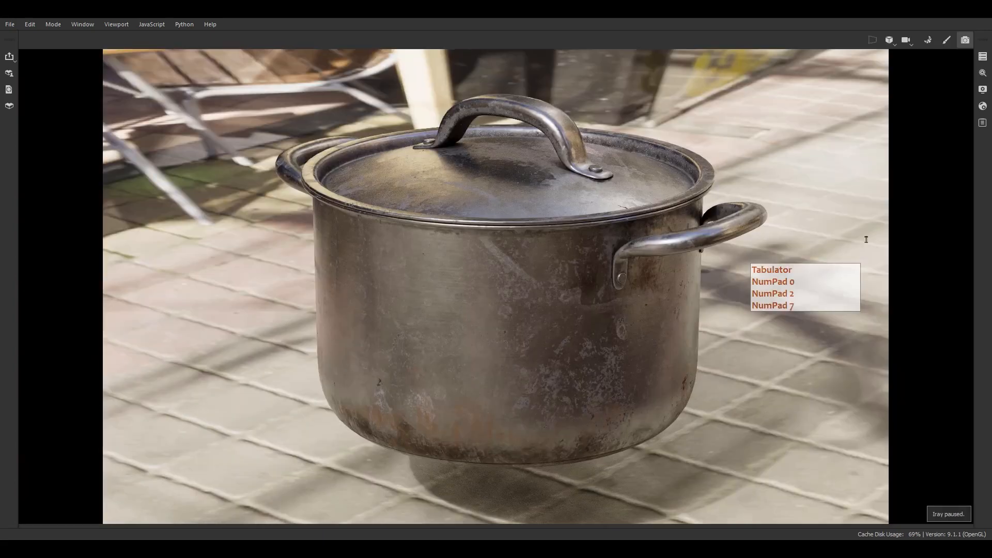
click(964, 261)
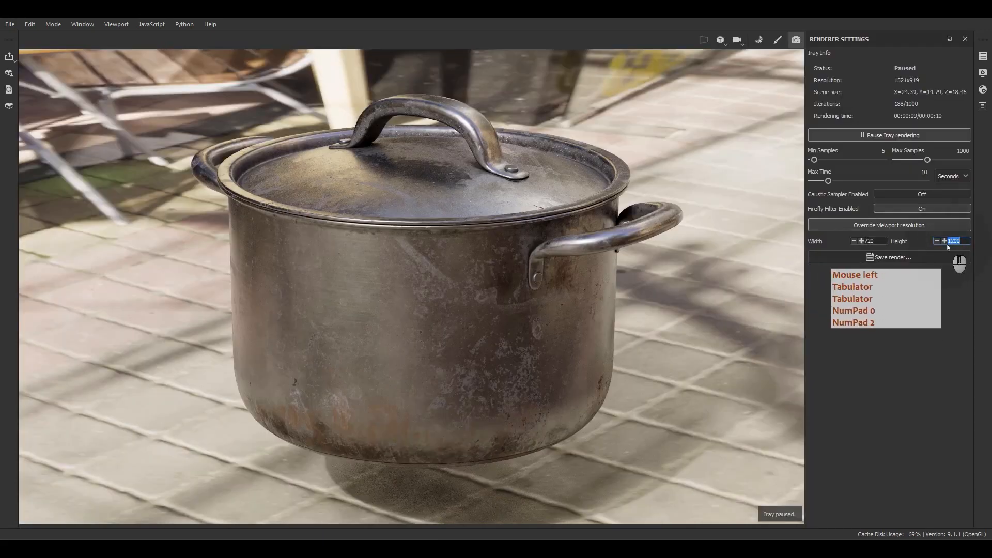
text(720)
key(Return)
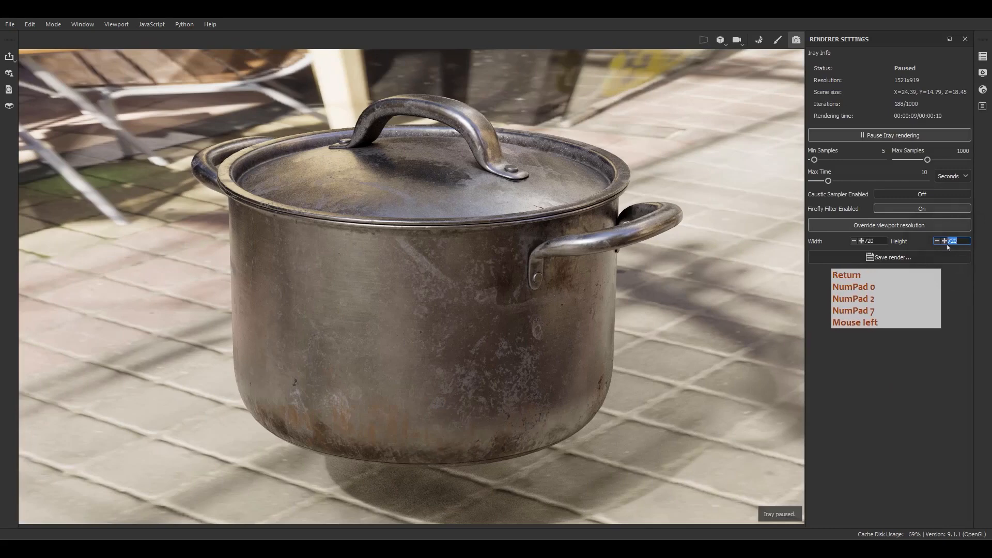
click(912, 225)
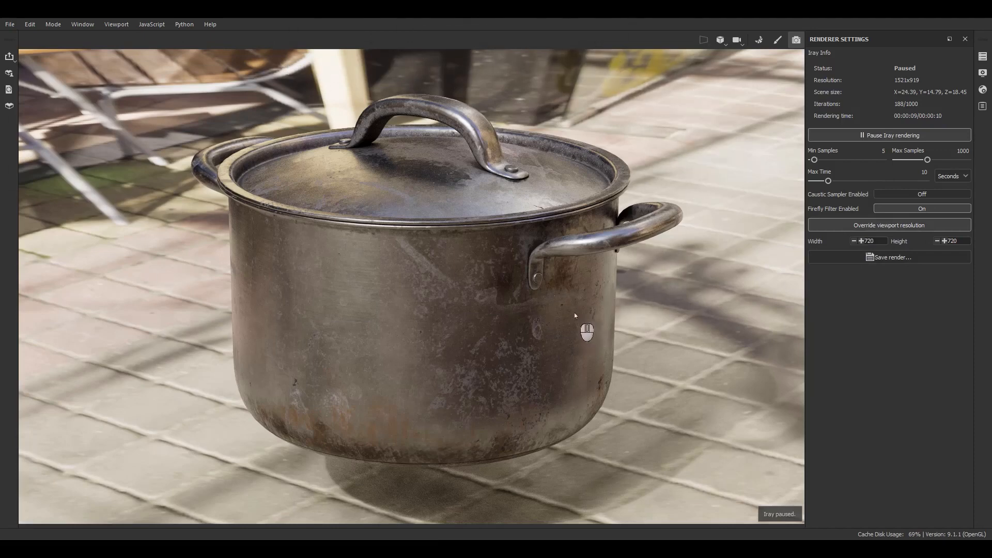
key(F9)
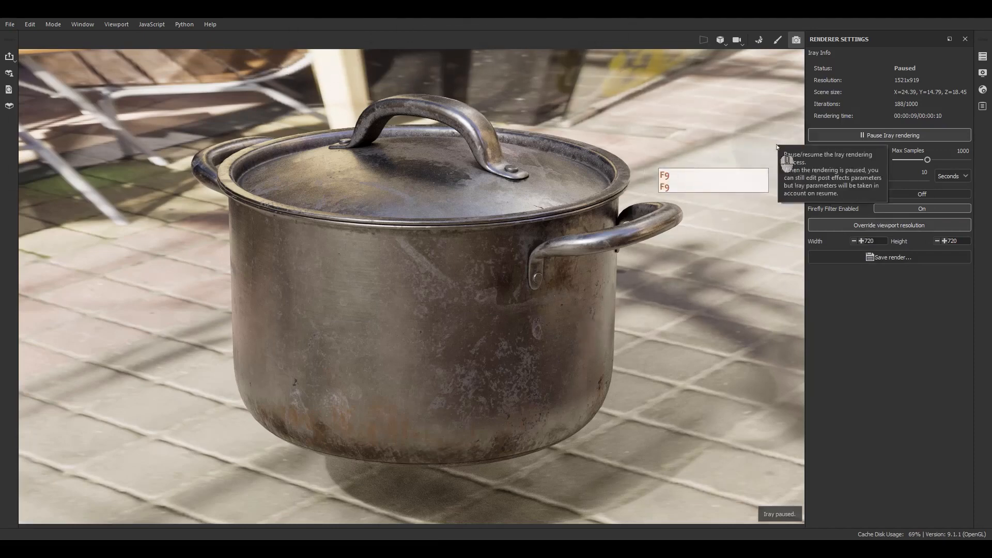
click(865, 136)
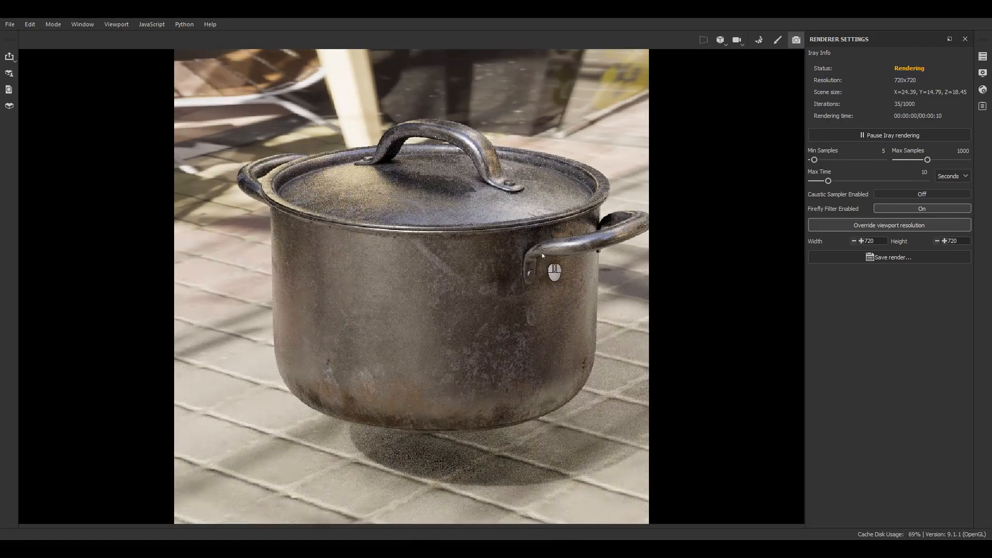
Examine the rendered pot from several angles, ending on a slightly raised view that shows the lid and both side handles.
alt+middle_drag(500, 259, 498, 253)
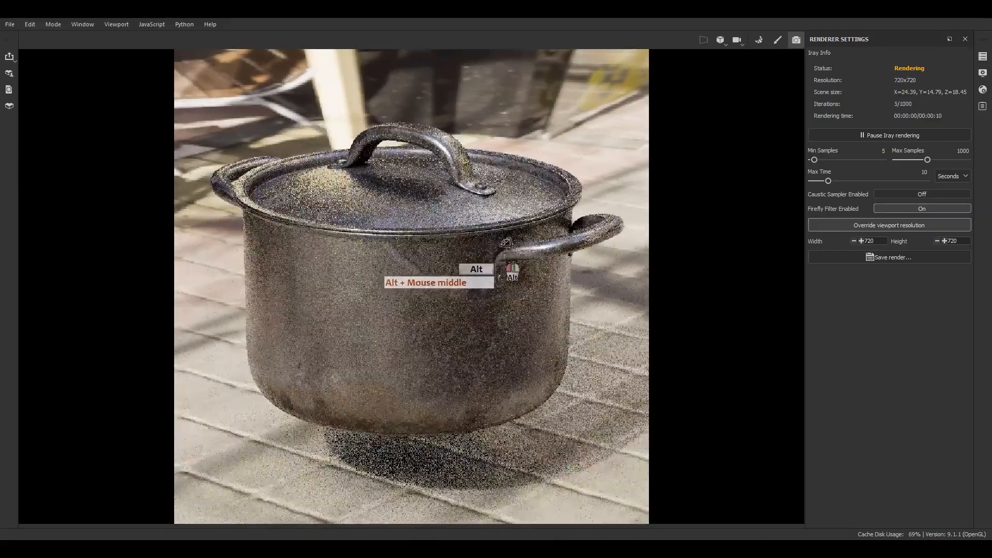
mouse_move(498, 253)
alt+mouse_down()
mouse_move(518, 221)
mouse_move(432, 262)
mouse_move(524, 258)
mouse_move(492, 262)
alt+mouse_up()
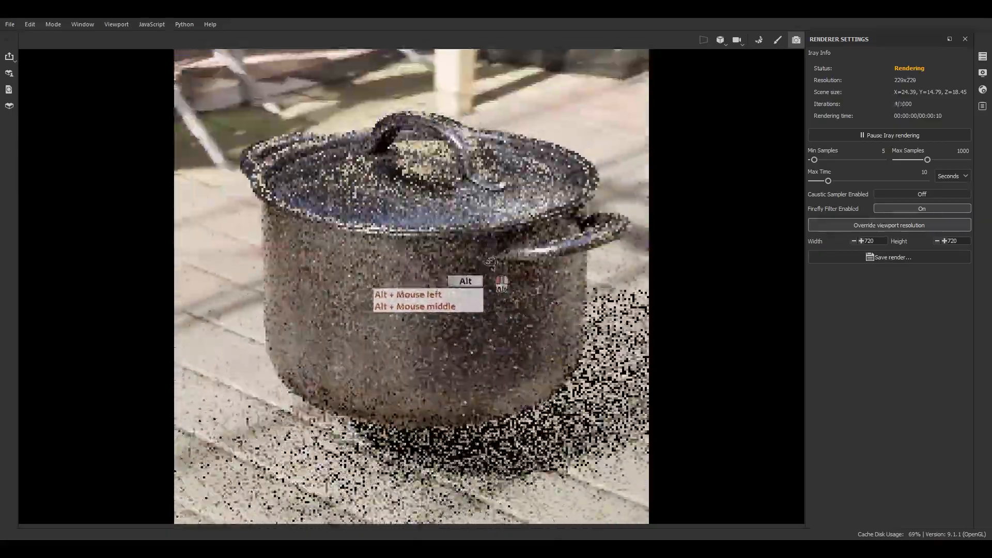
alt+right_drag(492, 263, 449, 199)
alt+middle_drag(449, 199, 429, 222)
alt+drag(429, 222, 482, 270)
alt+middle_drag(481, 271, 508, 278)
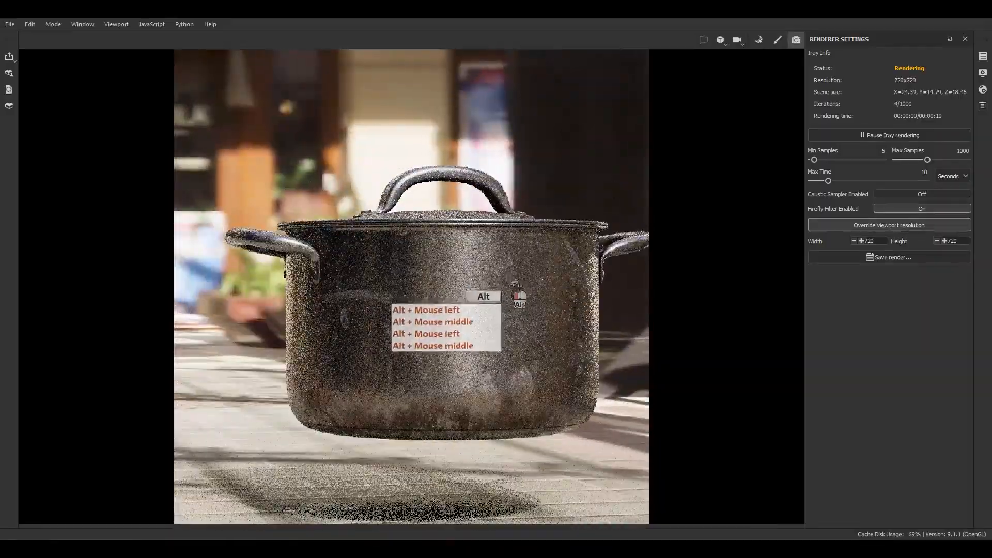
alt+drag(508, 279, 521, 295)
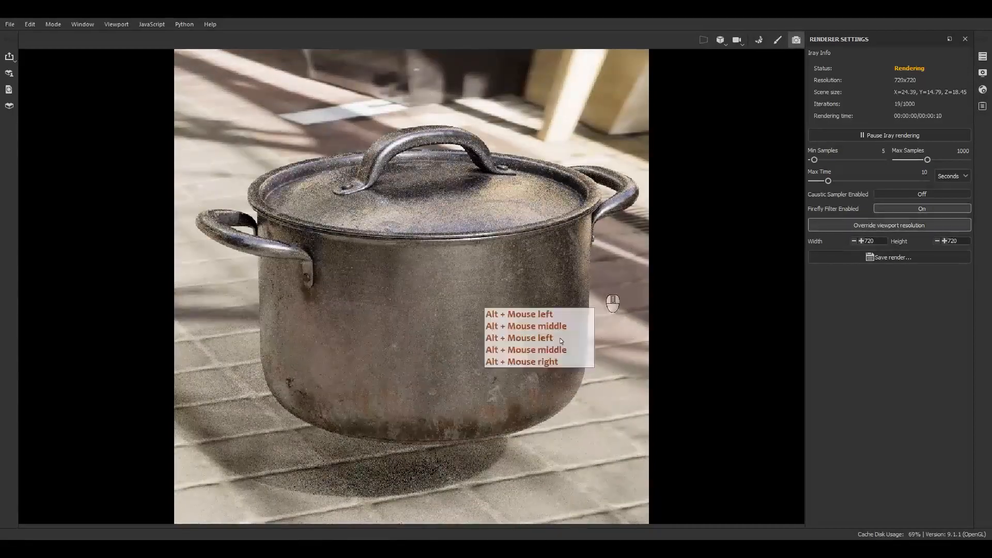
Review the file formats available for exporting the Iray render, and leave the export without saving.
click(888, 258)
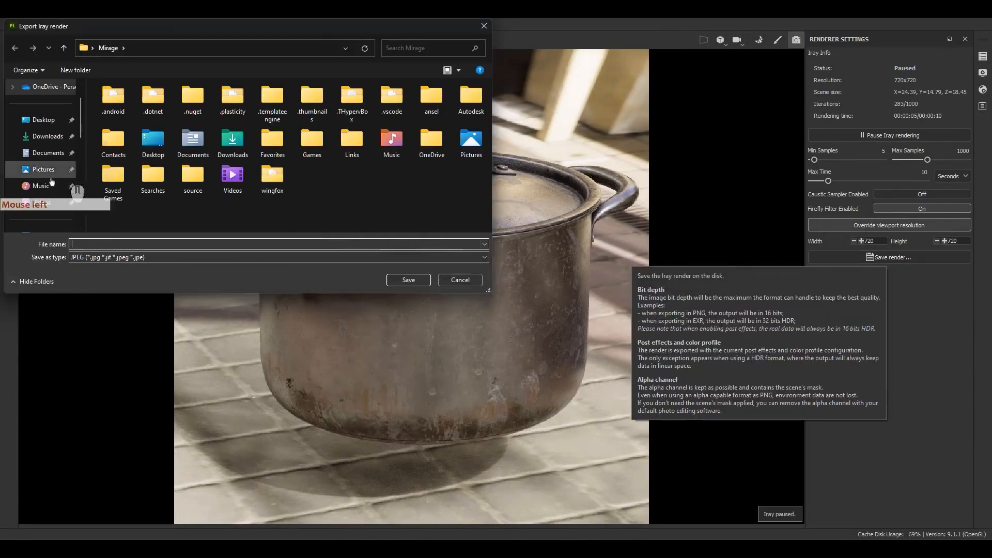
click(115, 258)
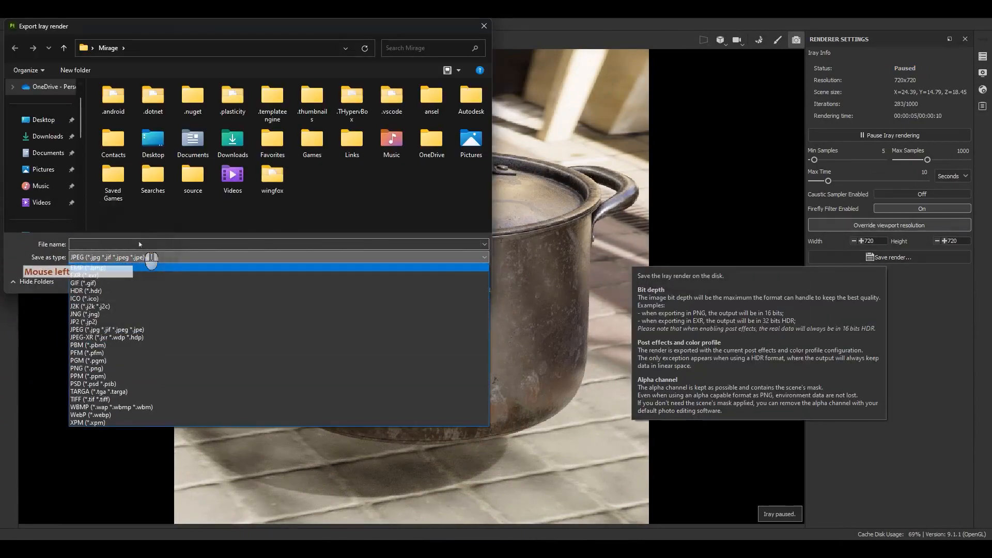
click(151, 258)
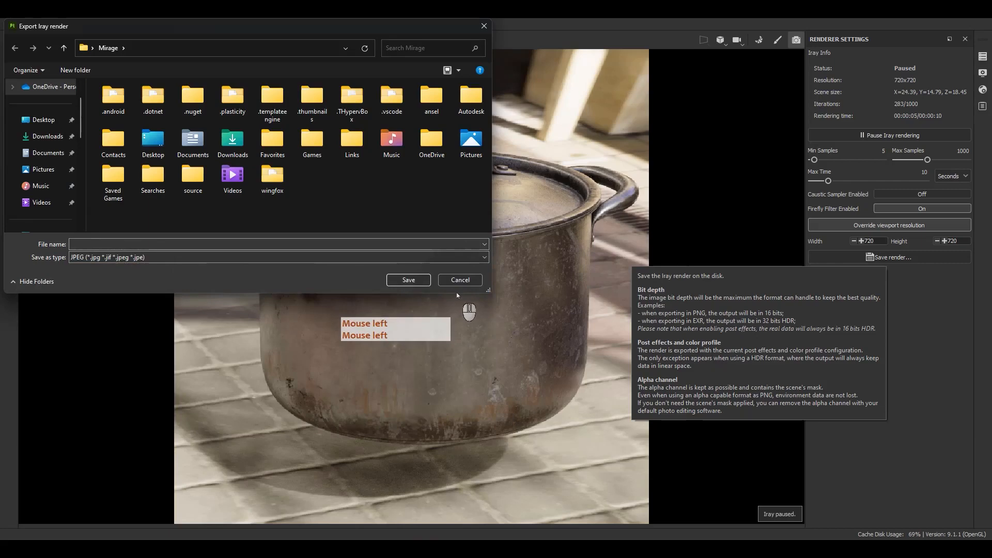
click(467, 280)
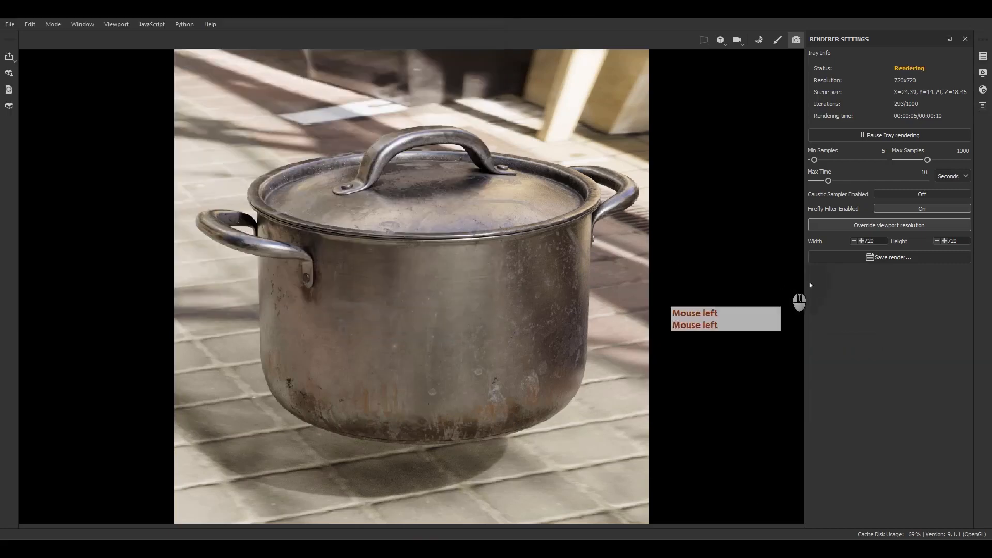
Pause the Iray render and examine the main shader's MDL parameters and its displacement and tessellation options.
click(902, 133)
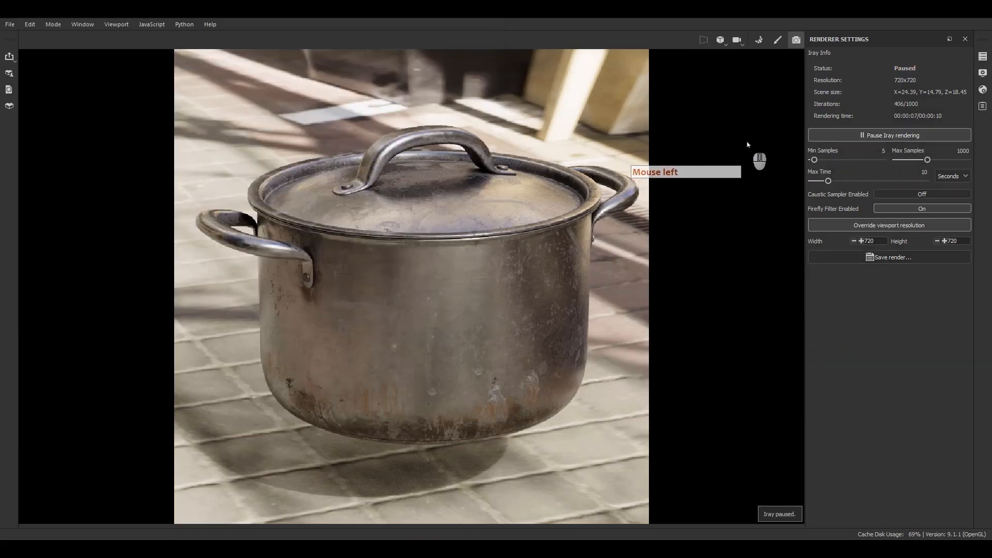
click(983, 89)
drag(896, 103, 723, 107)
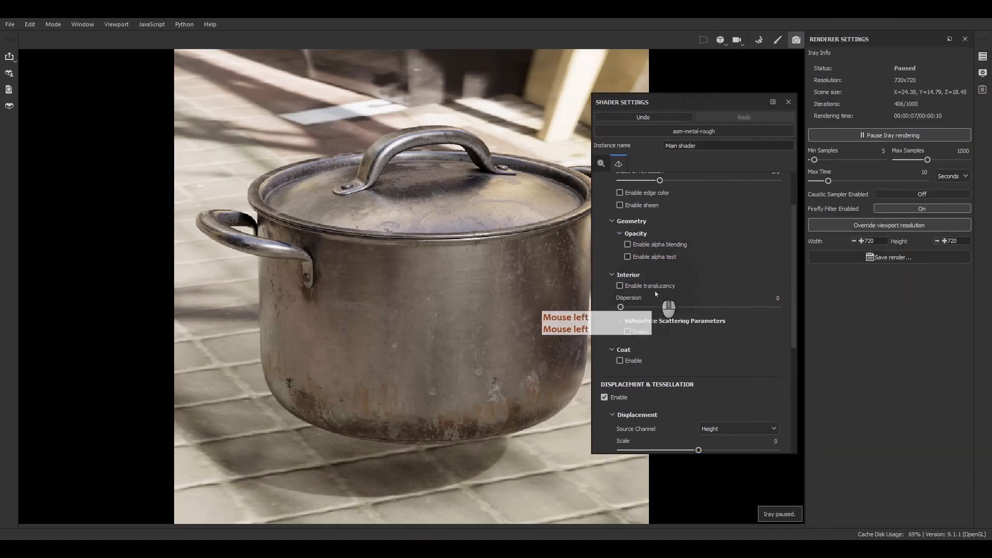
scroll(661, 309, down, 5)
scroll(672, 336, up, 3)
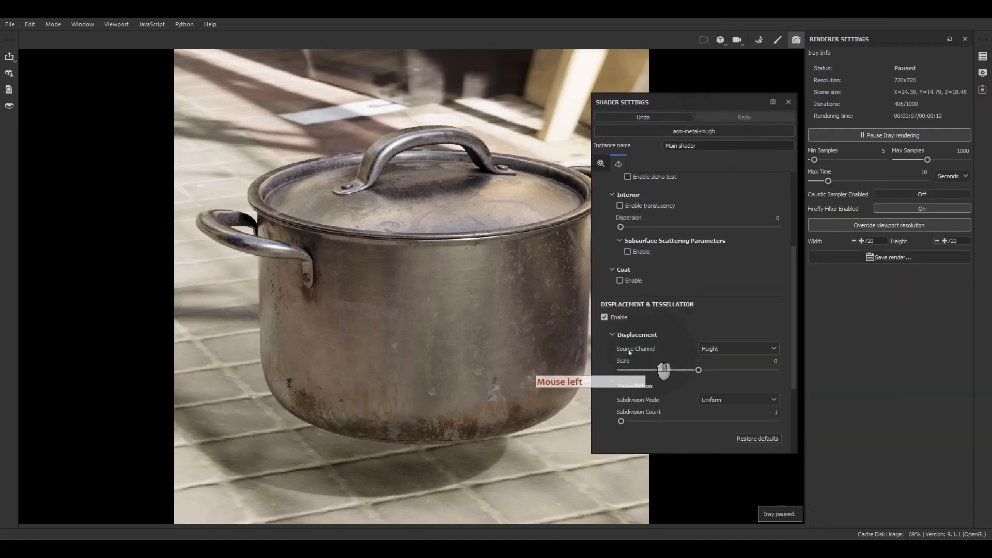
scroll(625, 350, up, 4)
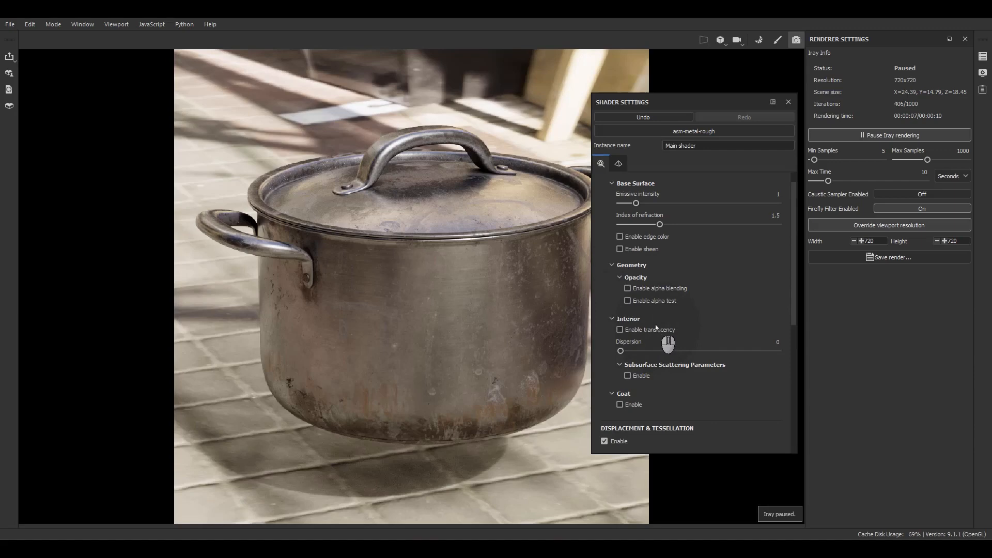
scroll(656, 327, up, 1)
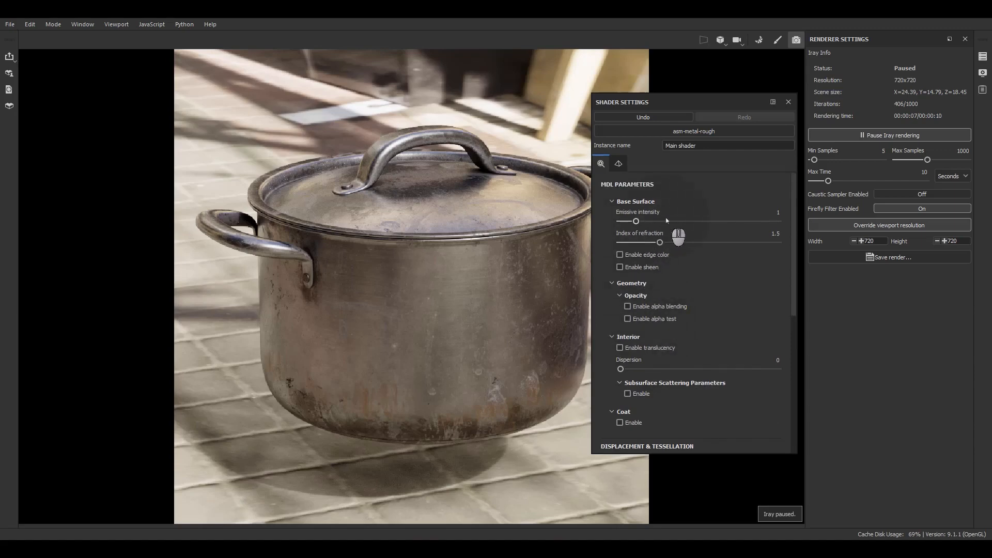
mouse_move(666, 221)
click(788, 101)
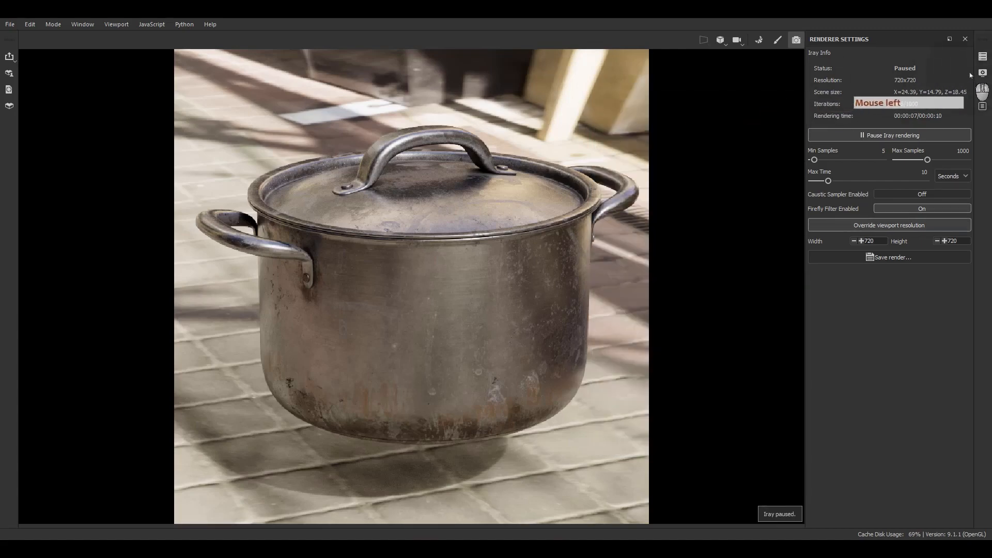
Bring up the display settings as a floating window beside the render and review the environment and Dome options.
click(982, 72)
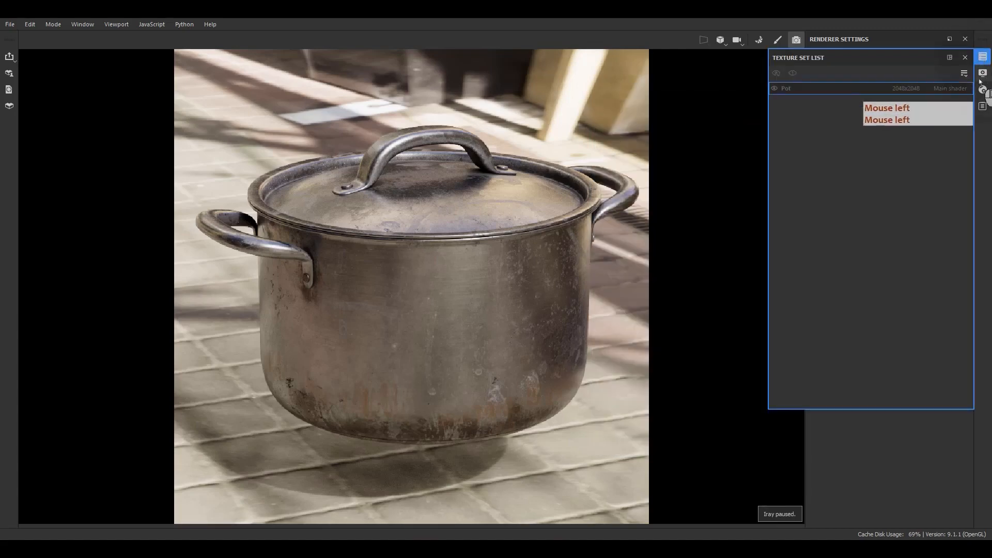
drag(888, 82, 714, 91)
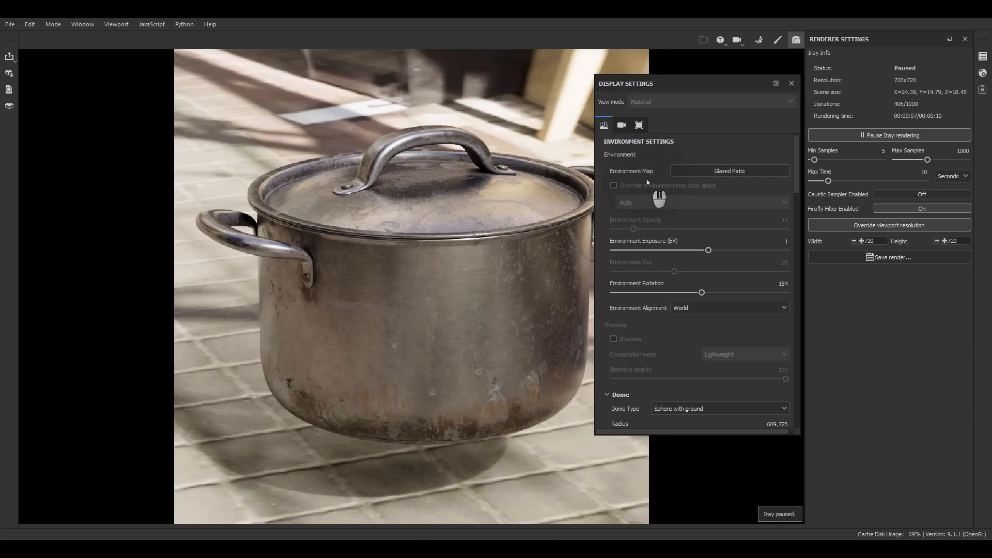
scroll(637, 289, down, 4)
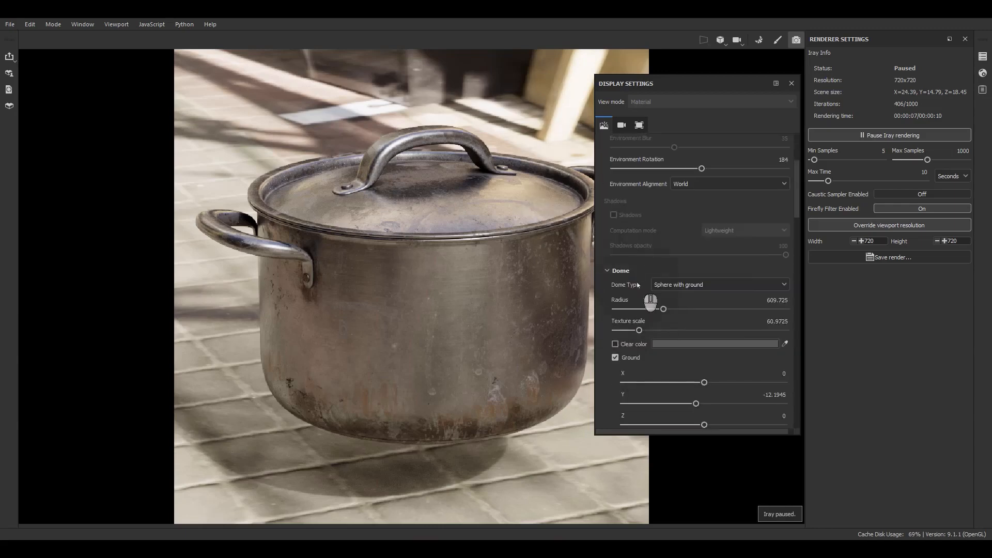
click(613, 274)
click(615, 273)
click(621, 271)
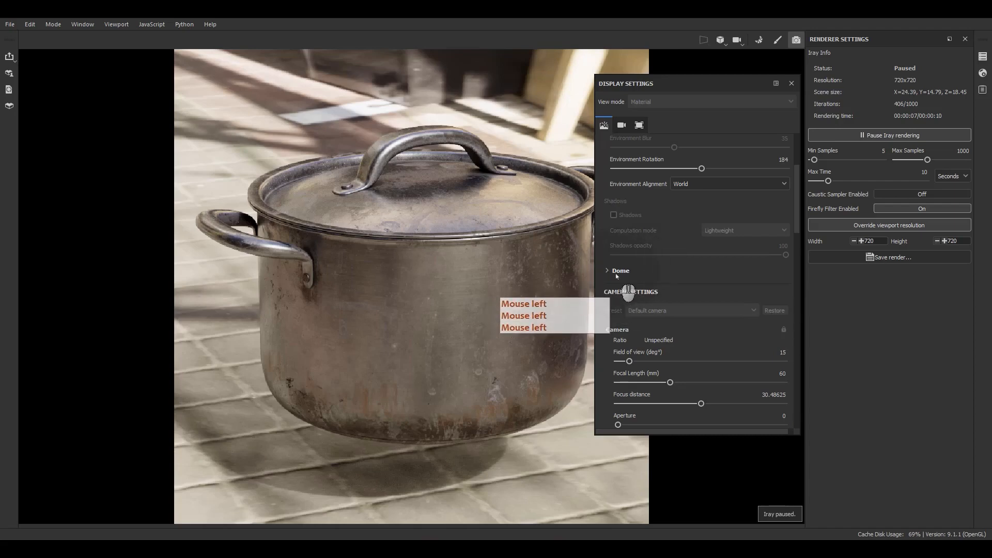
click(616, 275)
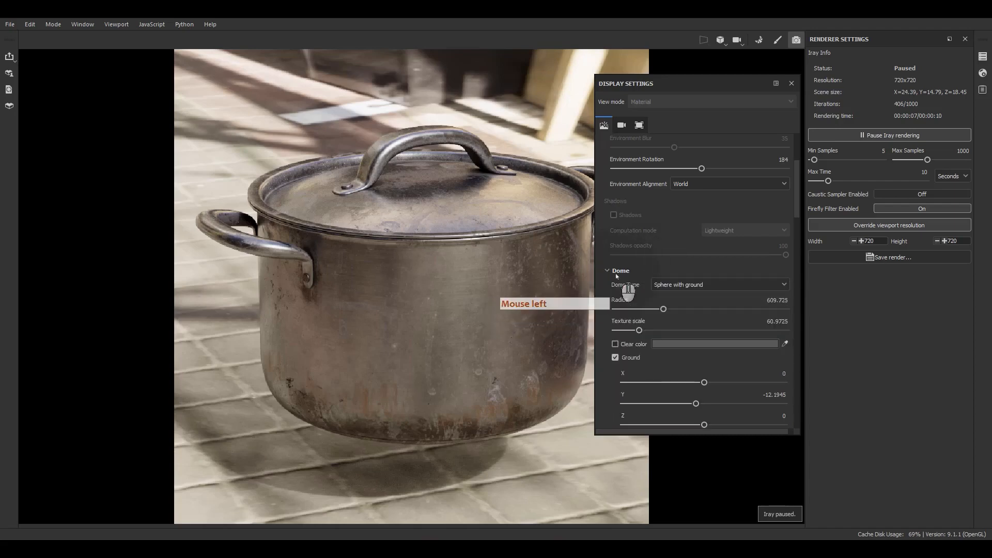
Enable Clear color for the dome and resume the Iray rendering.
scroll(620, 295, down, 3)
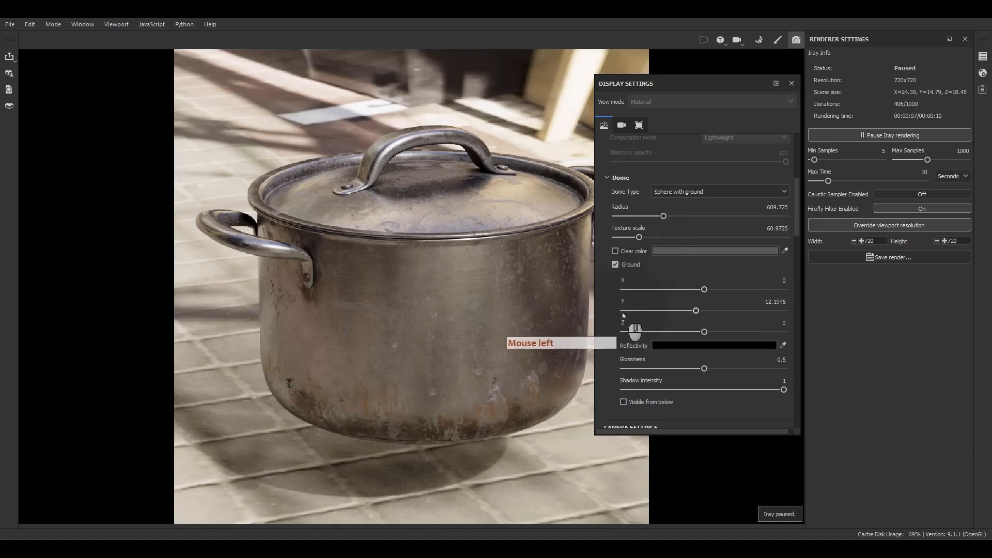
click(615, 251)
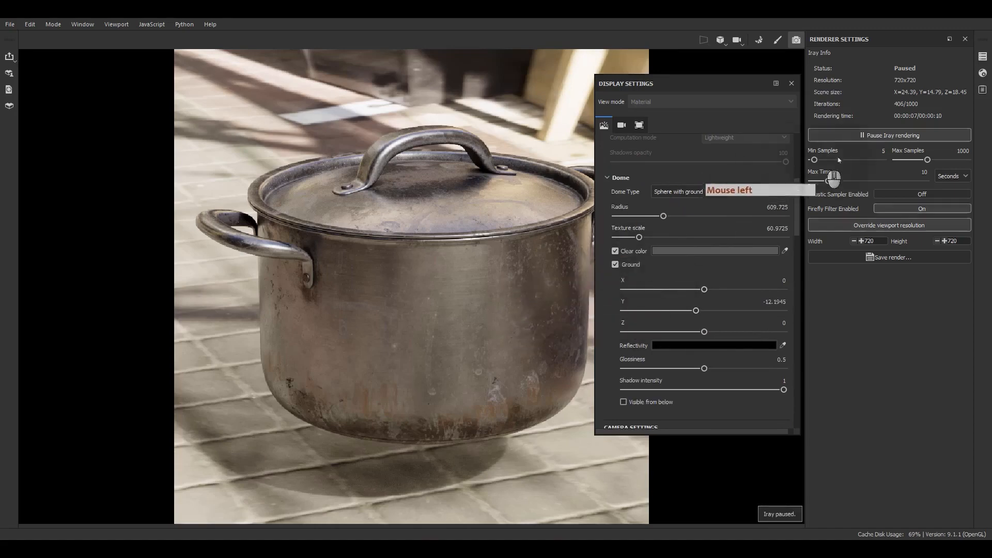
click(888, 135)
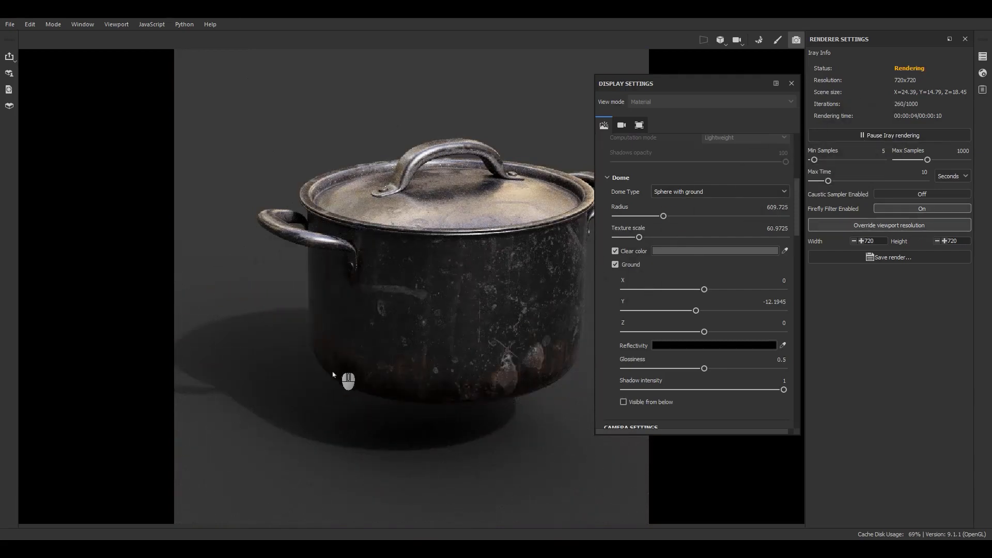
Compare the render with the dome ground disabled and enabled, keep the ground on and turn Clear color off.
click(616, 265)
click(615, 265)
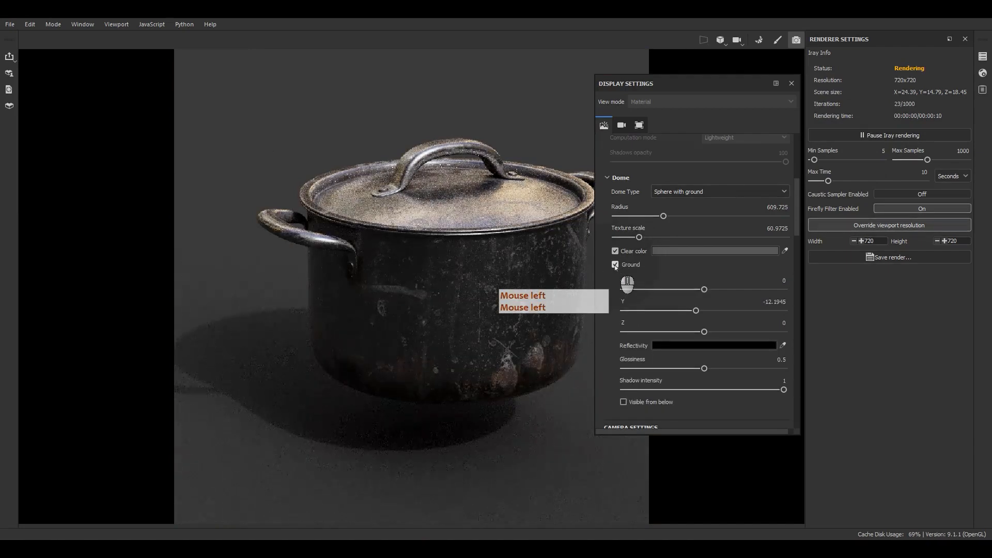
click(615, 265)
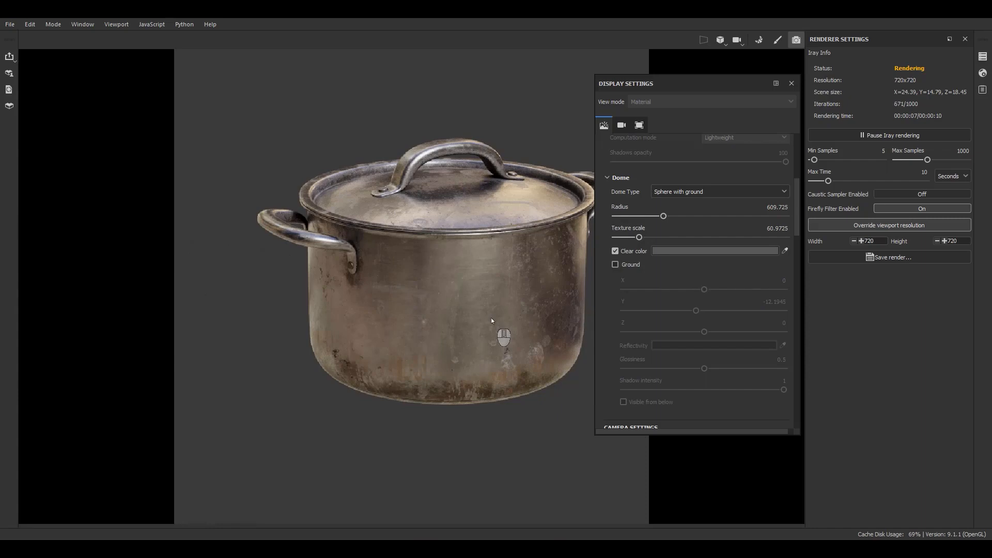
click(614, 265)
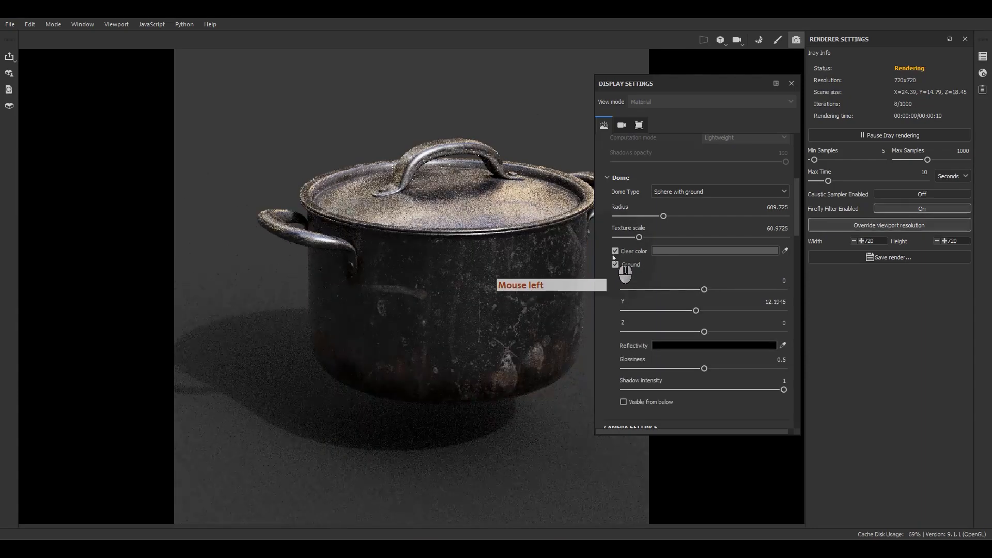
click(614, 251)
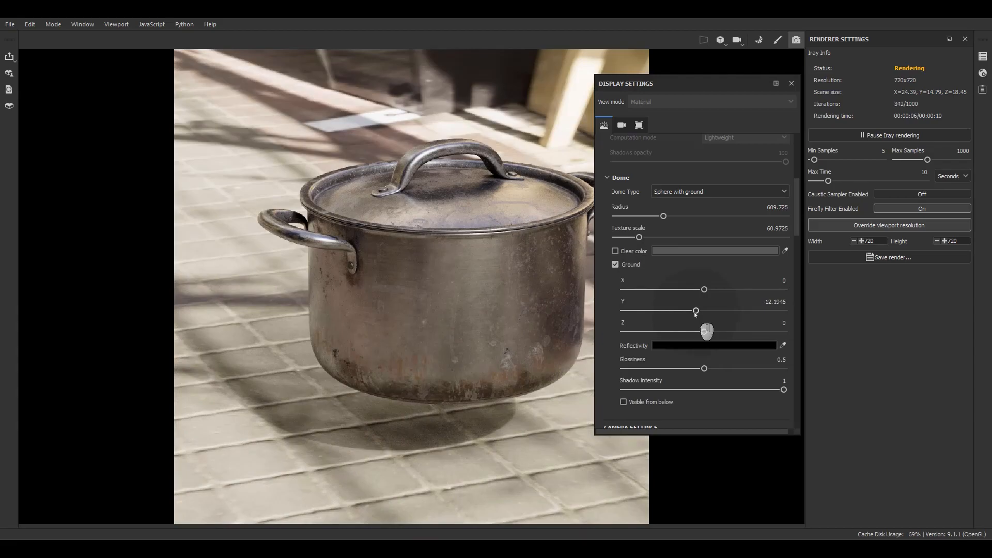
Raise the dome ground to a Y of about -7.44 and reframe the pot in a low side view showing its base.
drag(695, 311, 698, 314)
alt+drag(497, 426, 478, 396)
alt+middle_drag(478, 396, 304, 448)
alt+drag(303, 448, 385, 454)
alt+right_drag(385, 455, 399, 433)
alt+middle_drag(399, 432, 411, 408)
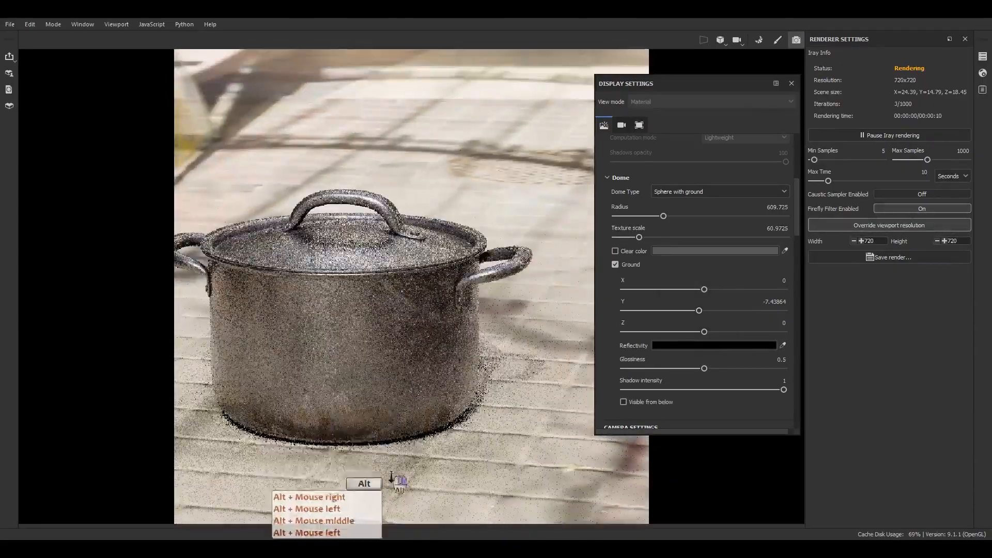
alt+drag(410, 408, 406, 379)
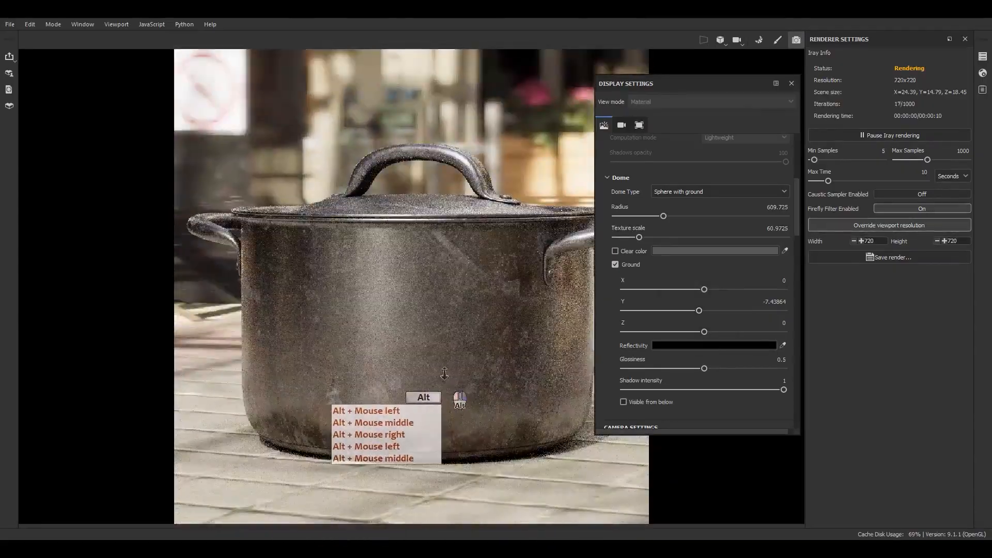
alt+right_drag(447, 383, 443, 353)
alt+drag(443, 354, 480, 358)
alt+right_drag(480, 358, 473, 343)
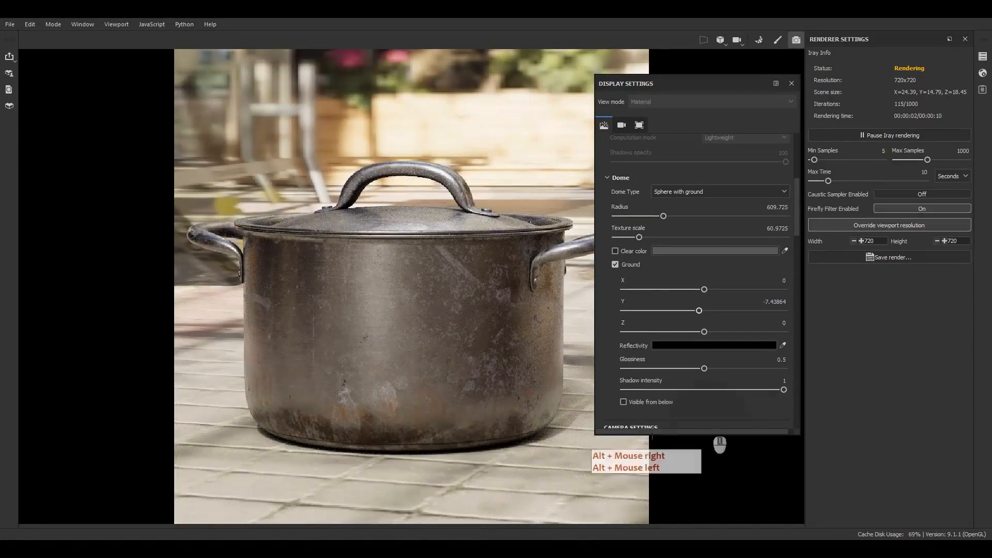
Set the camera's focal length to 61 mm.
scroll(654, 400, down, 3)
scroll(650, 388, down, 4)
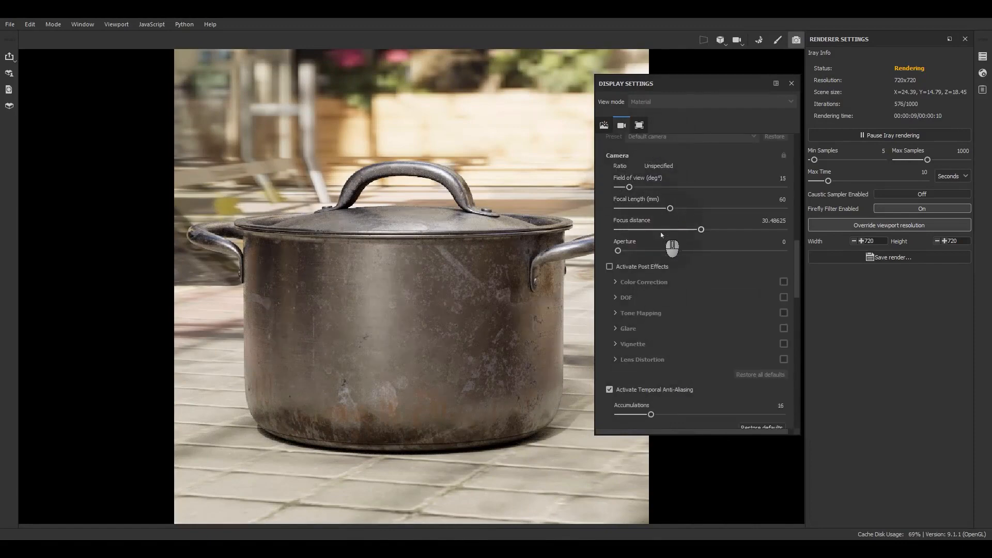
mouse_move(670, 209)
mouse_down()
mouse_move(660, 211)
mouse_move(695, 211)
mouse_move(670, 219)
mouse_up()
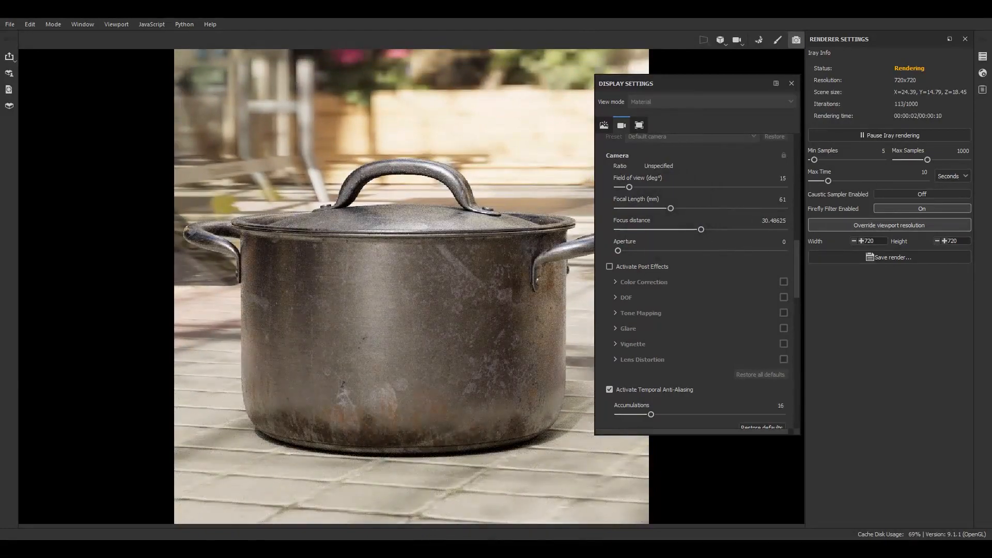
Activate post effects for the render in the camera settings.
scroll(709, 320, down, 5)
scroll(695, 321, up, 5)
click(610, 267)
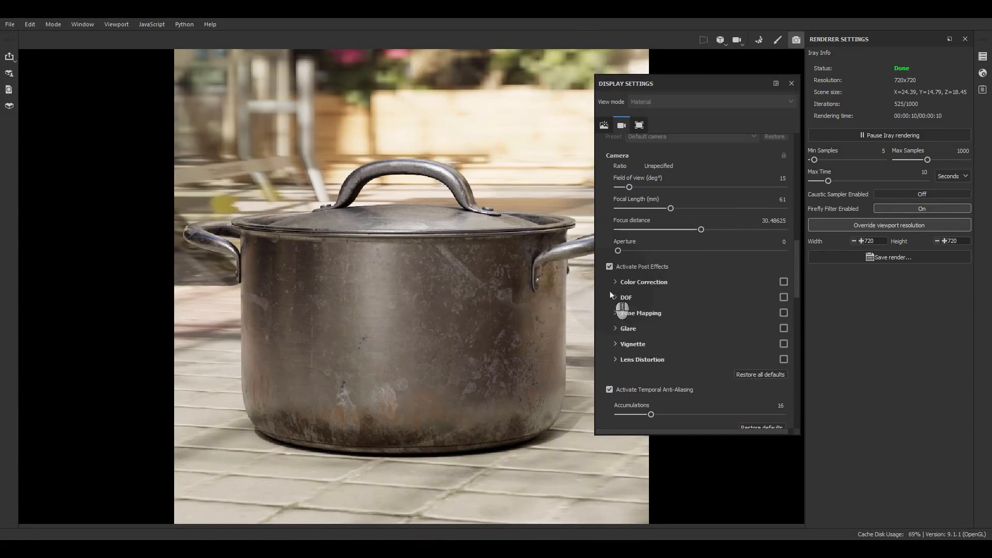
Try lens distortion with Power 1, FOV 56.5 and Edge Roundness 0.23, and switch it off again.
click(784, 359)
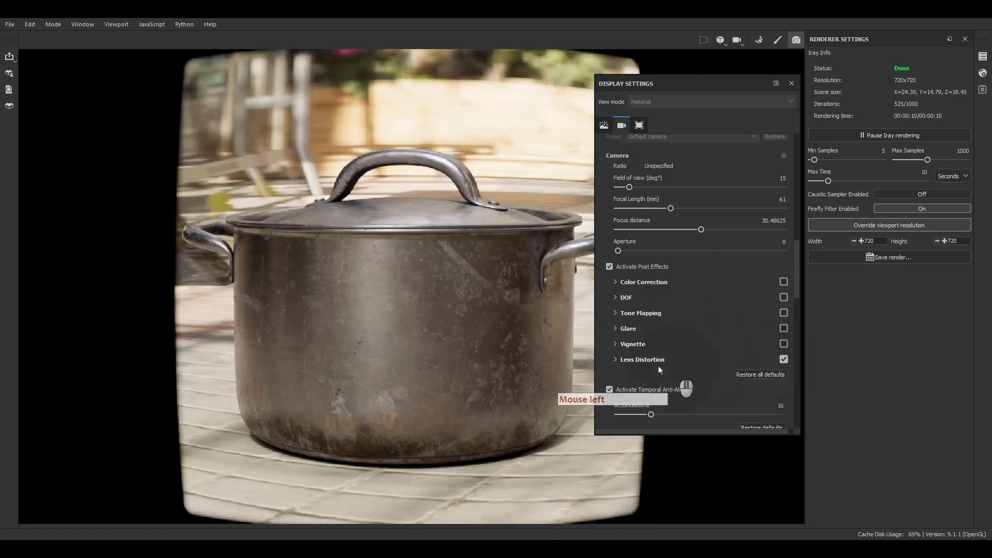
click(637, 361)
mouse_move(783, 380)
mouse_down()
mouse_move(640, 394)
mouse_move(787, 395)
mouse_up()
drag(663, 399, 661, 424)
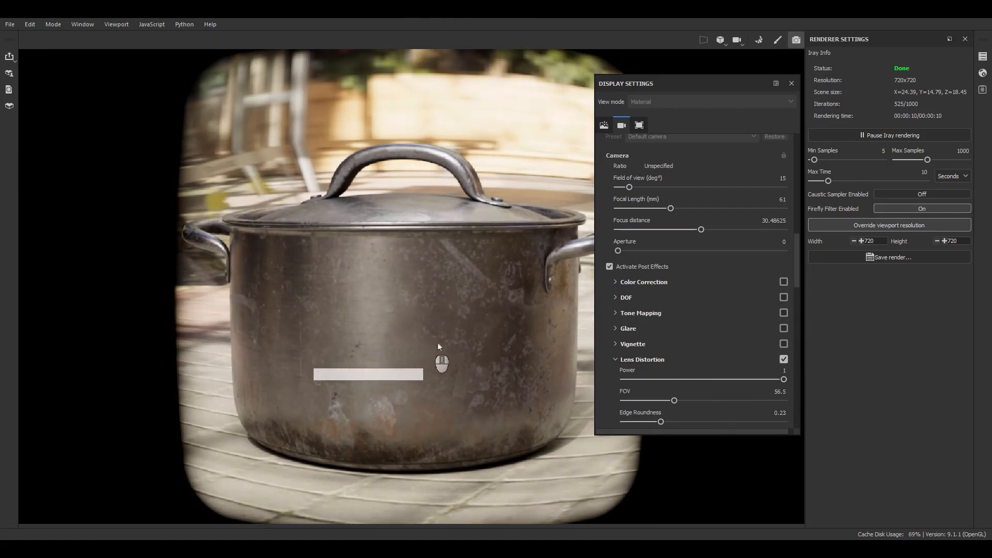
click(783, 359)
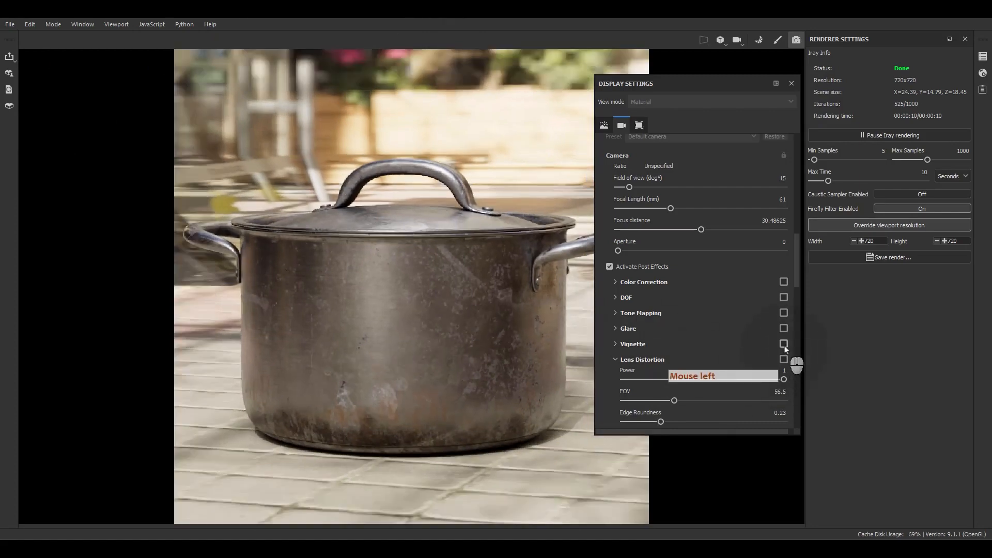
Enable the vignette post effect with a strength of 0.44.
click(783, 344)
click(616, 346)
drag(666, 364, 694, 363)
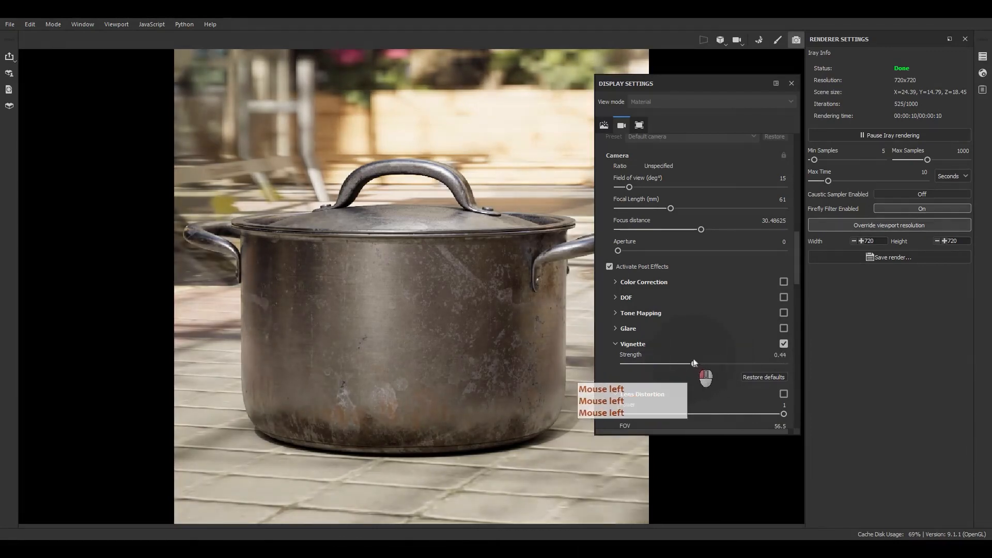
click(616, 345)
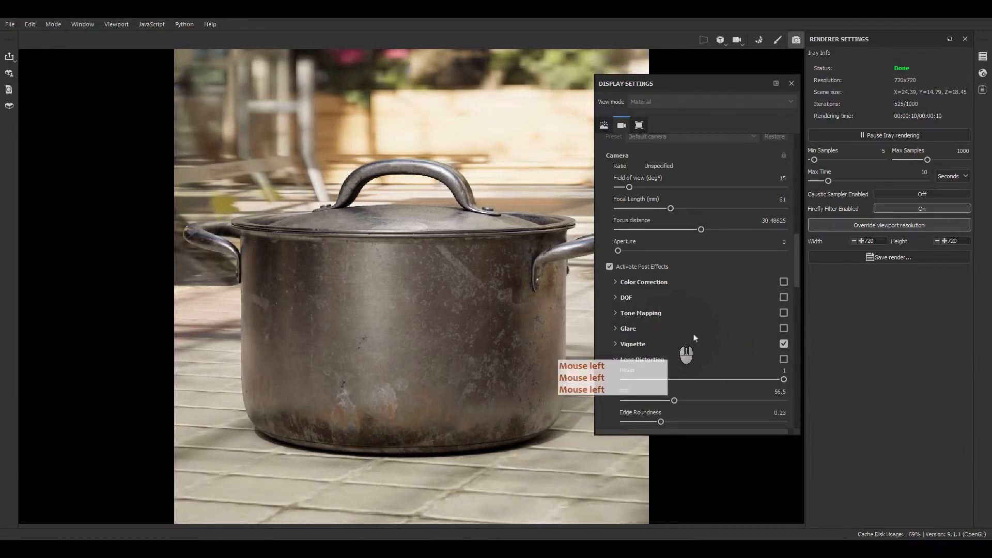
Enable glare with Luminance 0.11, Threshold 0.77 and Remap Factor 1.72, and move the display settings window clear of the pot.
click(783, 330)
click(623, 332)
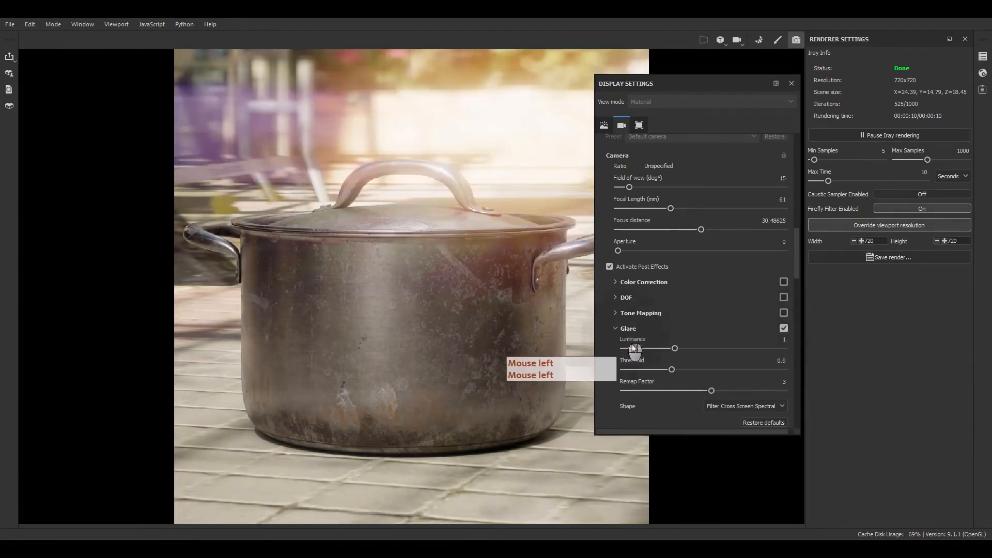
drag(674, 348, 692, 390)
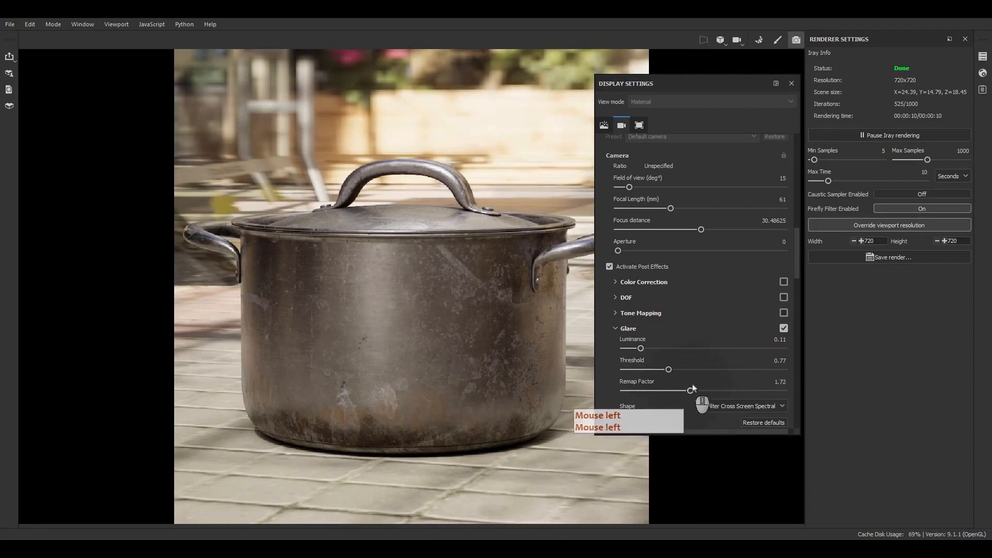
drag(692, 84, 775, 91)
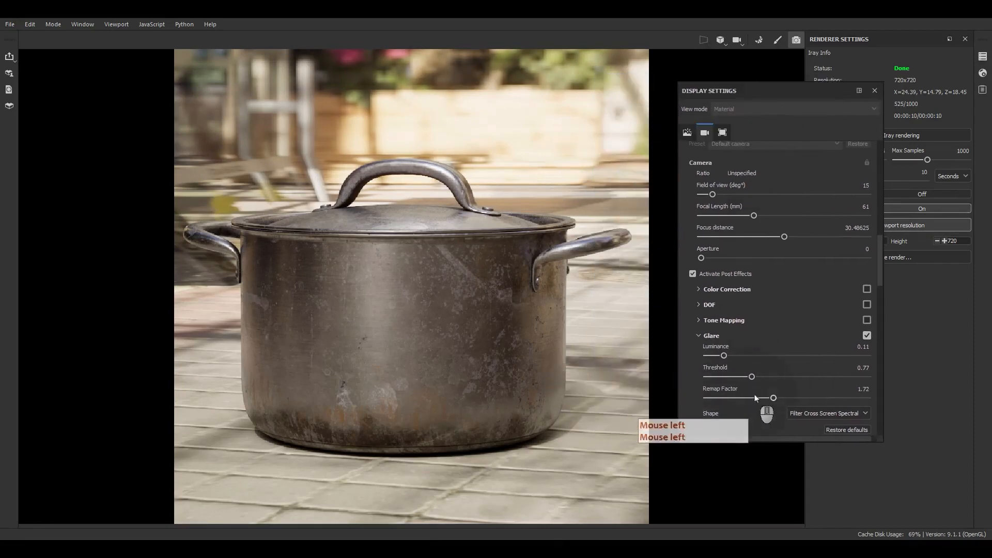
click(699, 337)
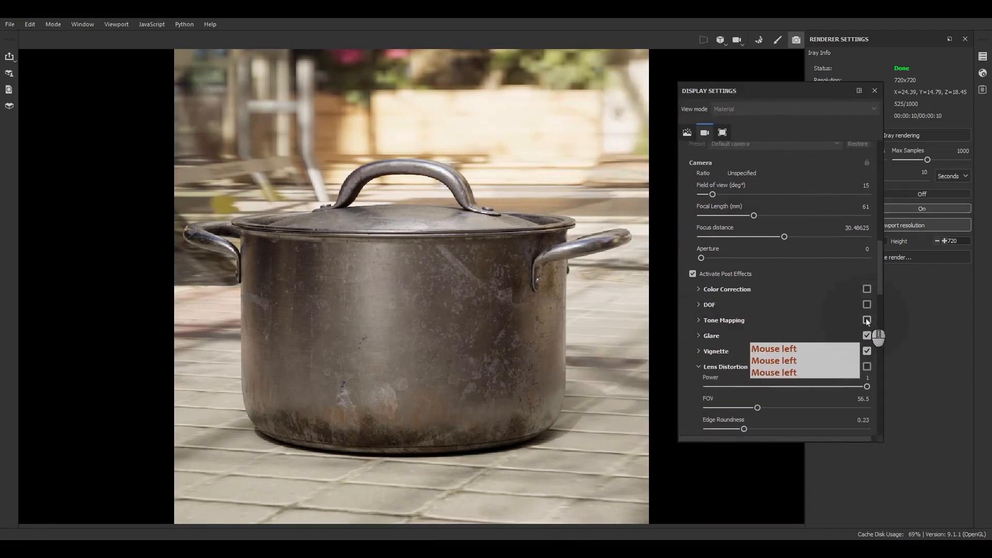
Try the tone mapping post effect with an exposure of 1.4 and a gamma of 1.09.
click(867, 321)
click(739, 322)
scroll(790, 310, down, 2)
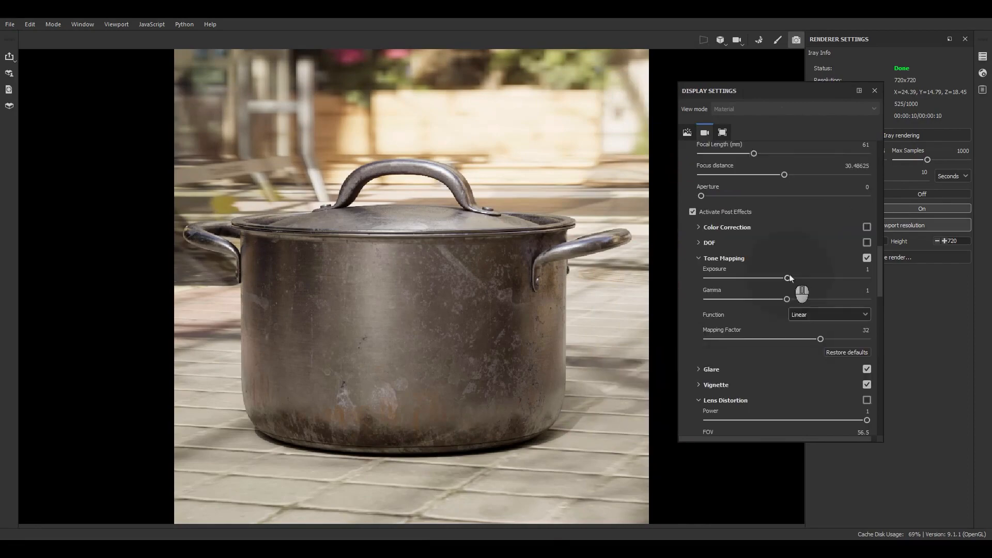
drag(788, 278, 793, 300)
Set the tone mapping exposure and gamma both to 1.
double_click(859, 269)
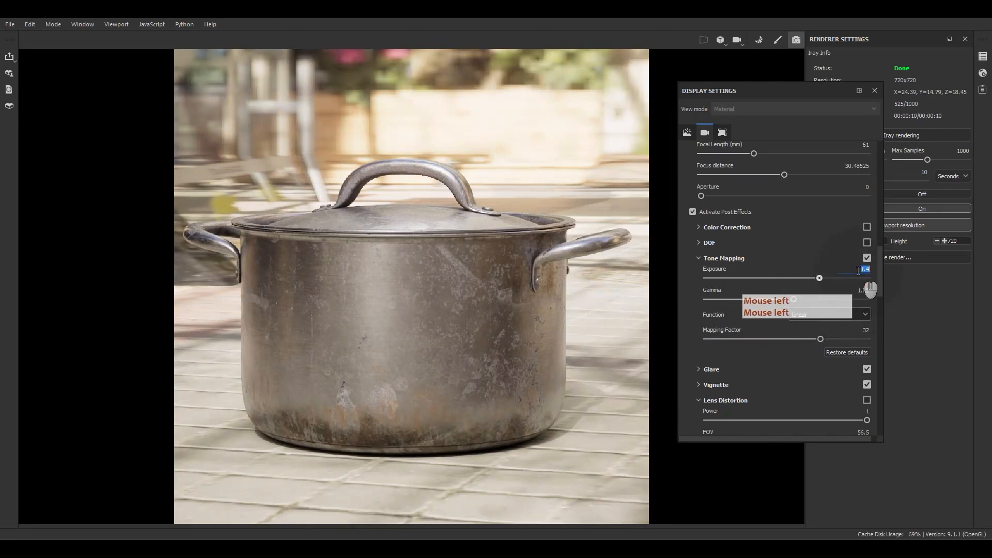
text(1)
key(Return)
click(853, 290)
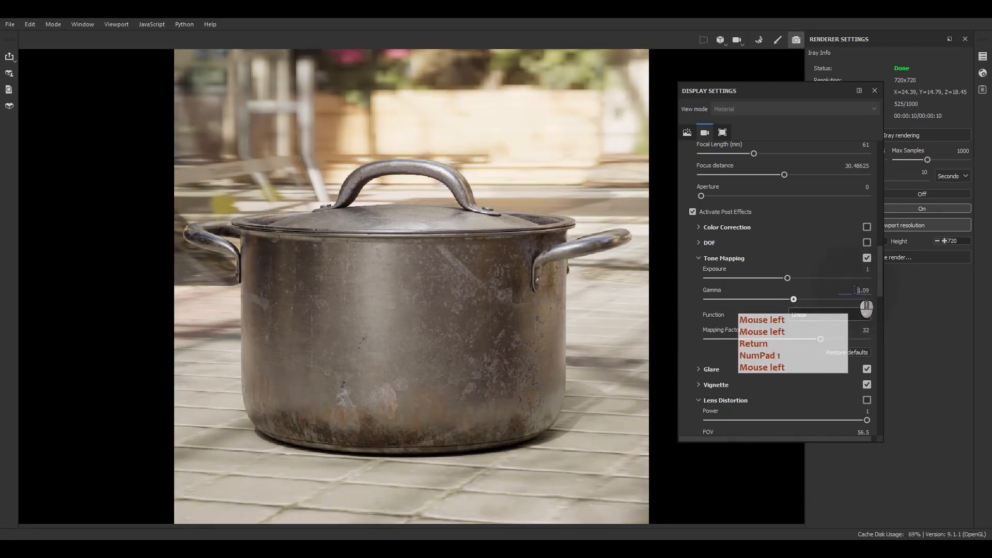
key(ctrl+a)
text(1)
key(Return)
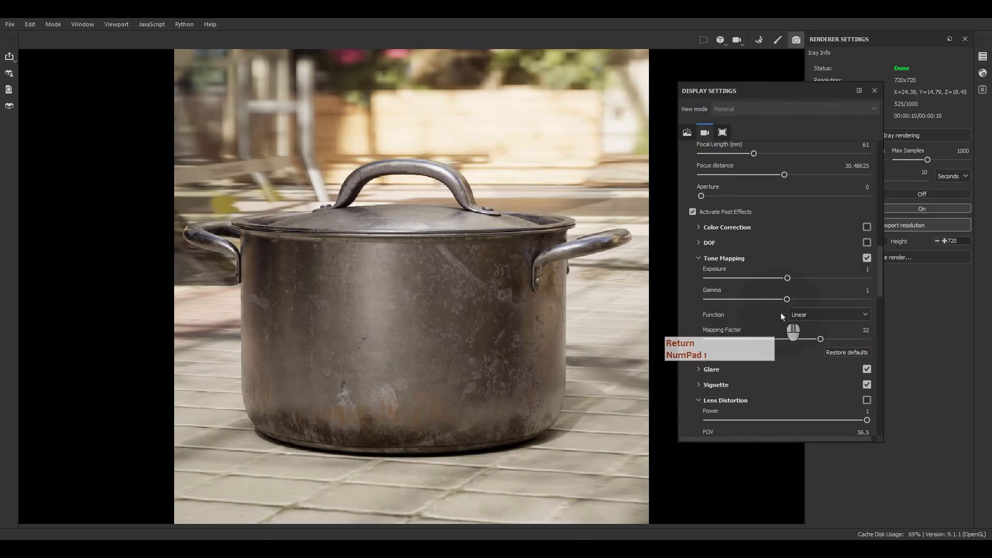
Check the separate tone mapping function setting further down, and disable the tone mapping post effect.
scroll(782, 331, down, 10)
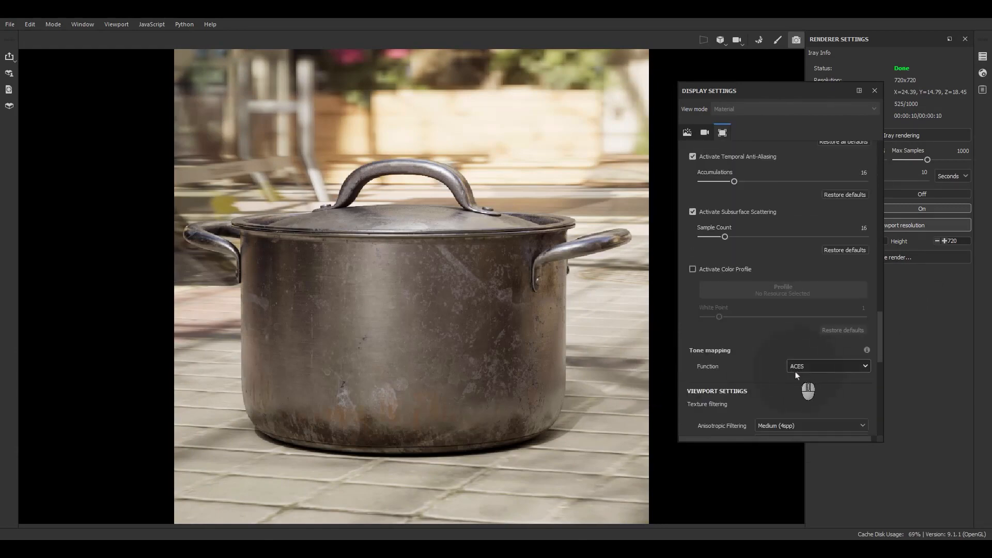
scroll(796, 376, up, 7)
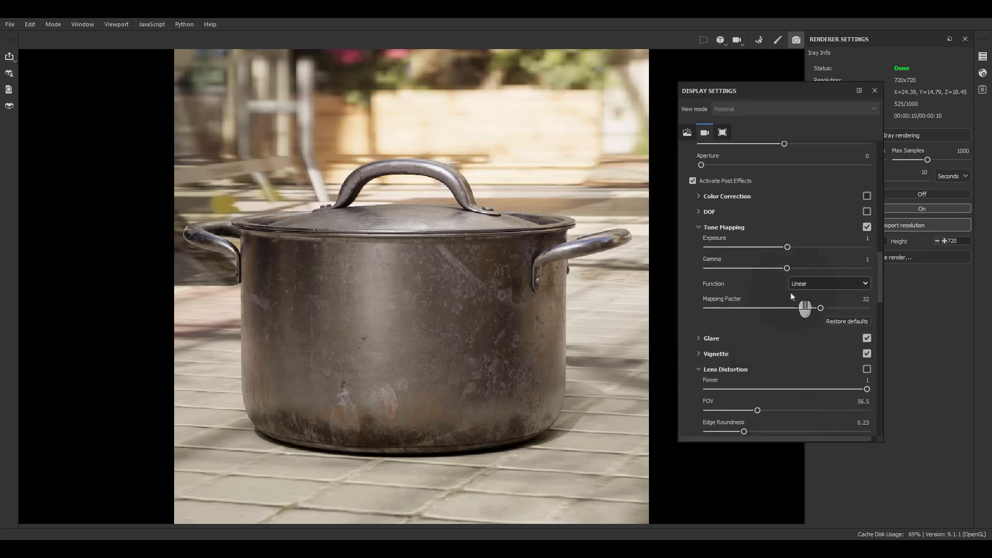
click(867, 227)
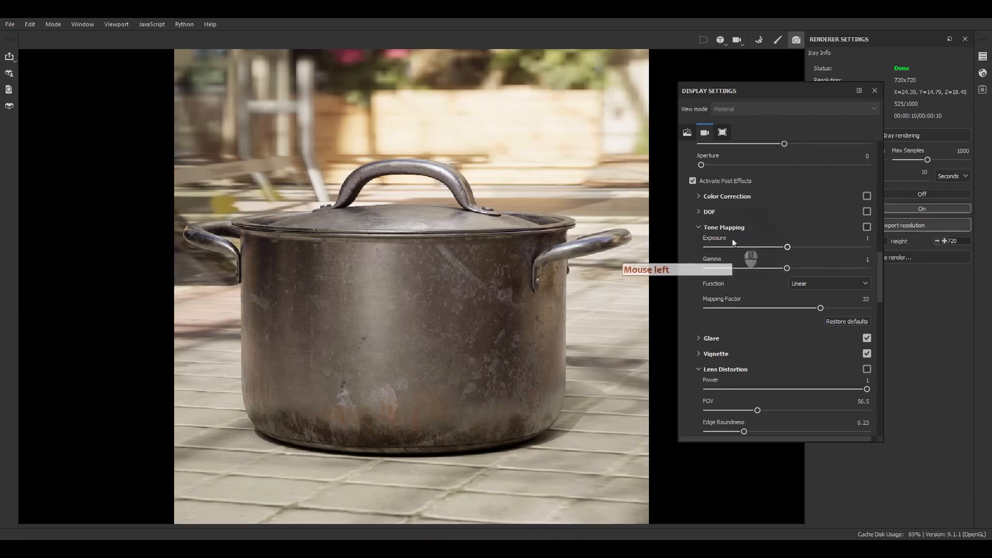
click(699, 228)
Try color correction by varying the saturation and setting the white balance temperature to 7605 K, and switch the effect off again.
click(716, 196)
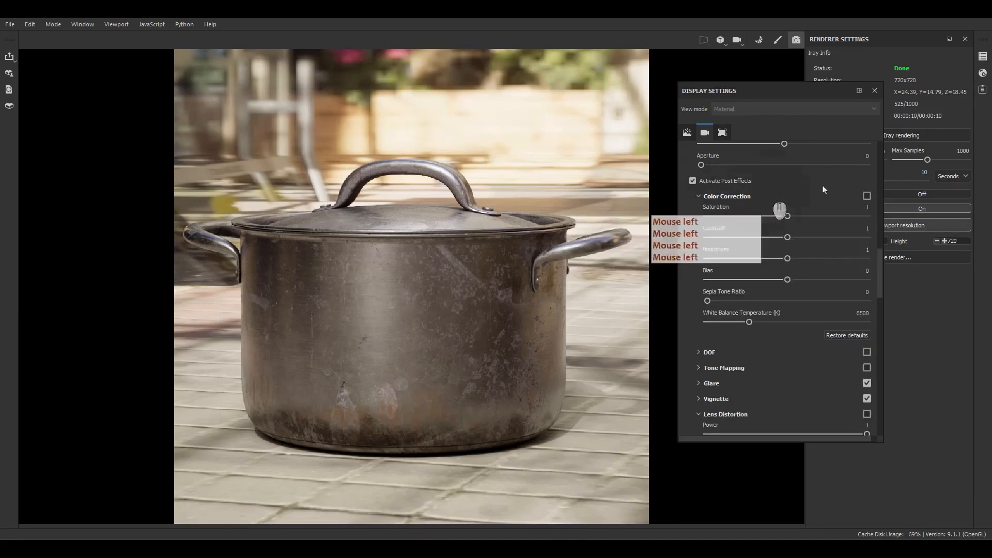
click(866, 195)
drag(788, 216, 797, 219)
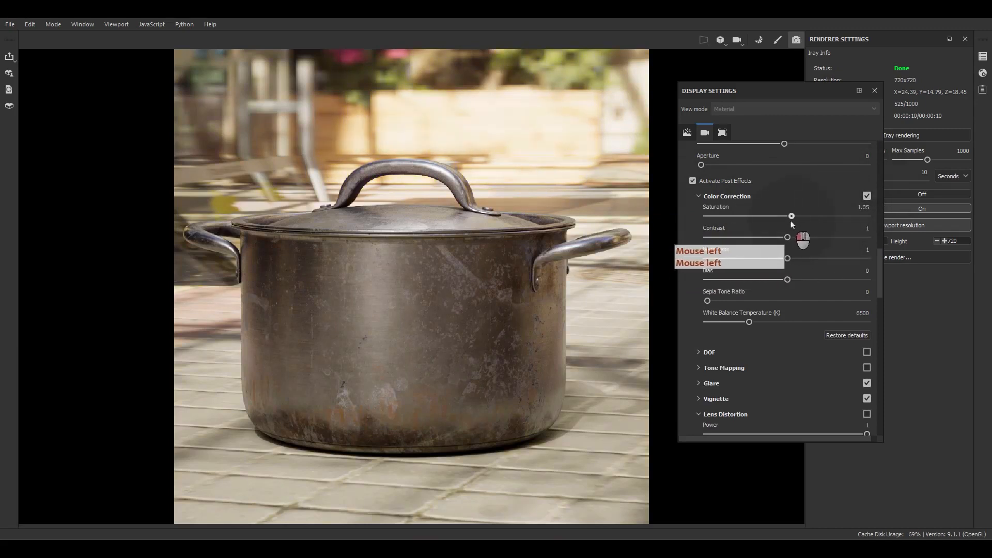
drag(791, 222, 787, 262)
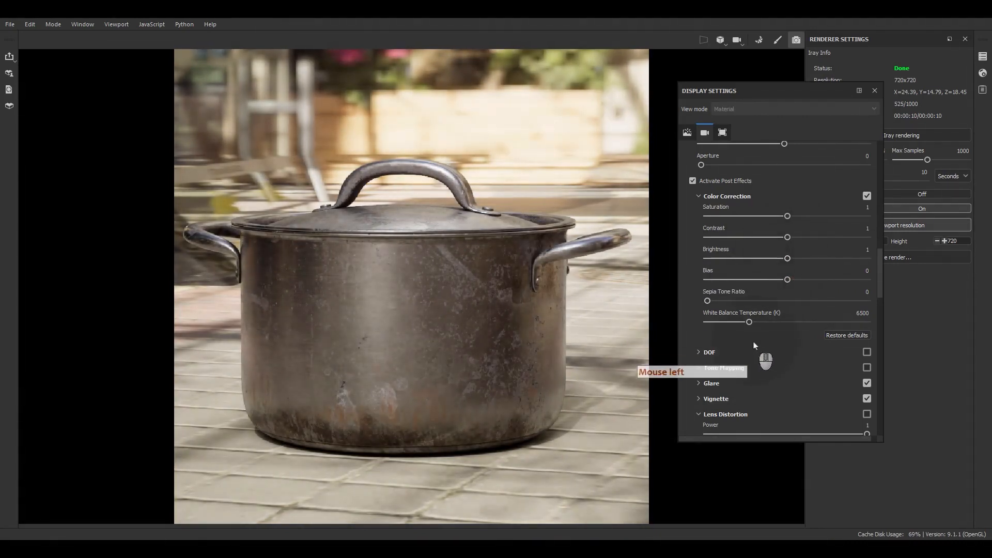
mouse_move(749, 322)
mouse_down()
mouse_move(785, 324)
mouse_move(755, 321)
mouse_up()
click(867, 196)
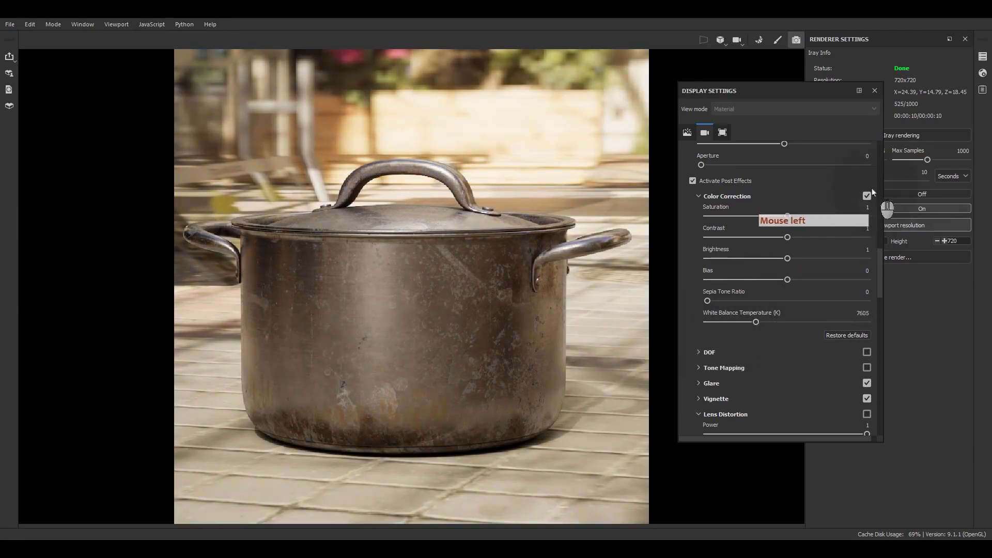
click(701, 197)
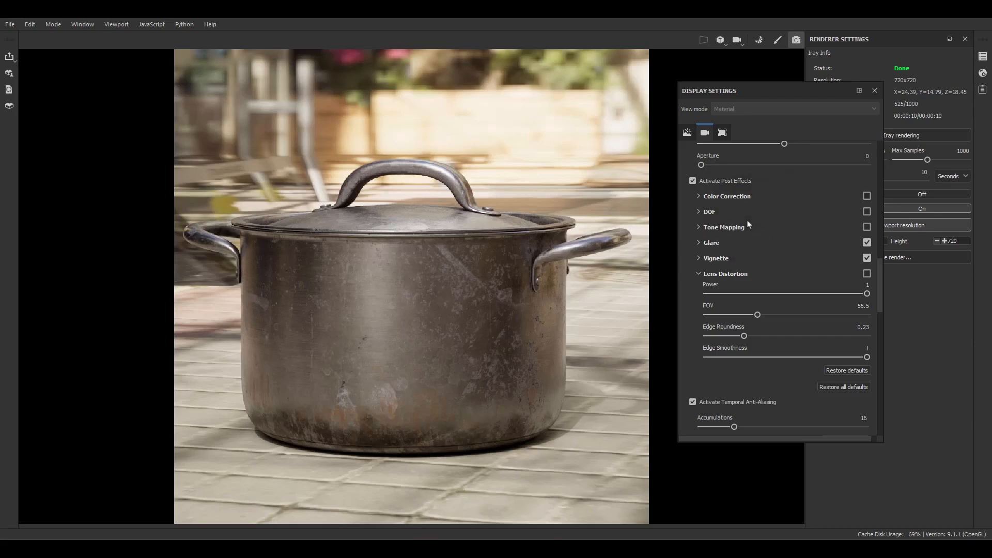
Enable the DOF post effect in place of Iray's own depth of field, and collapse its section.
click(709, 213)
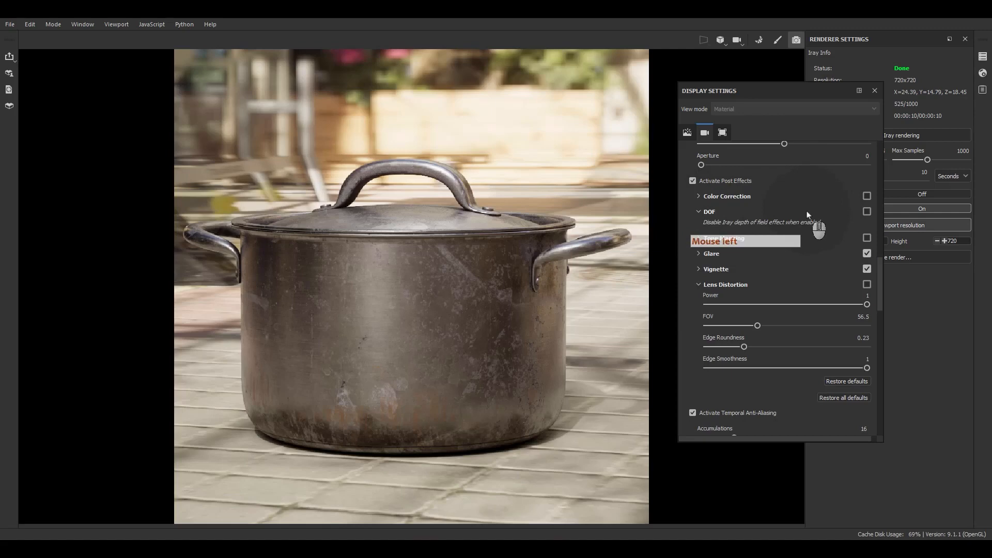
click(866, 211)
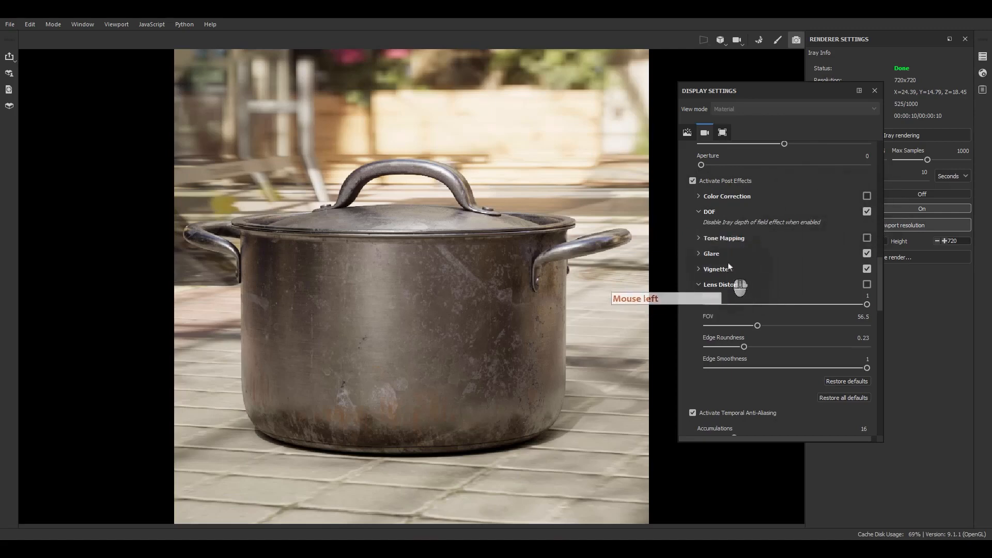
click(697, 212)
Set the camera's focus distance to about 91.46 and aperture to about 1.22, keeping the pot sharp against a blurred background.
scroll(700, 247, up, 3)
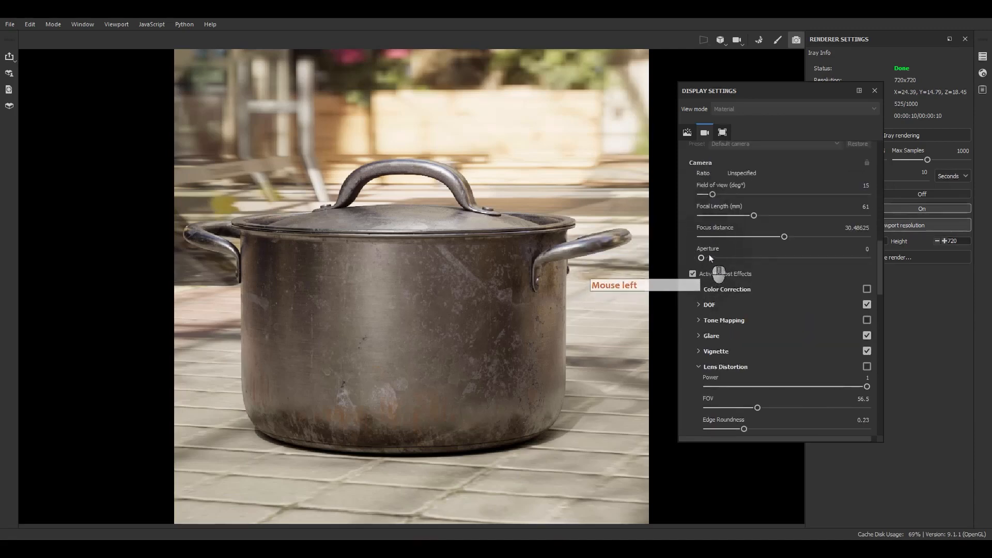
mouse_move(784, 236)
mouse_down()
mouse_move(738, 242)
mouse_move(801, 242)
mouse_up()
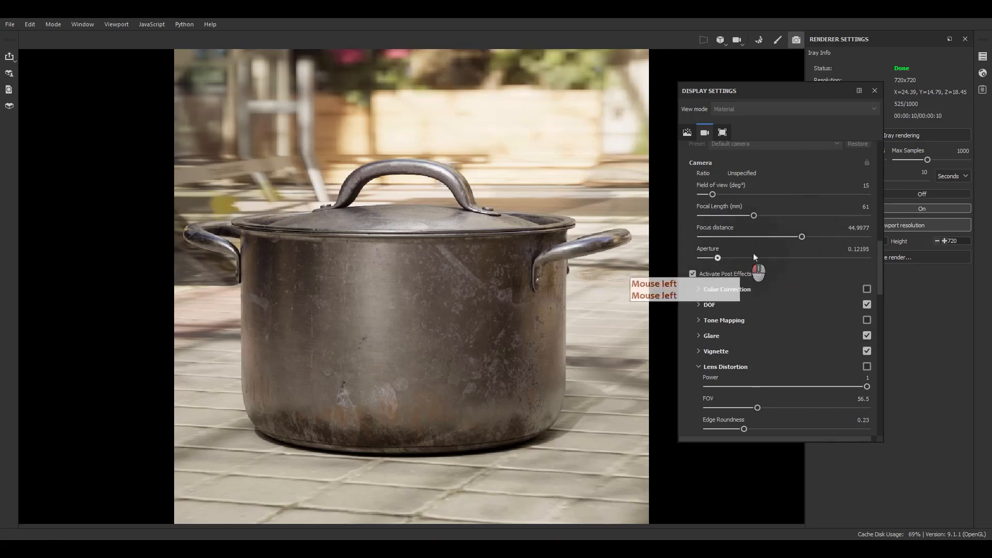
drag(702, 257, 738, 256)
drag(801, 238, 829, 239)
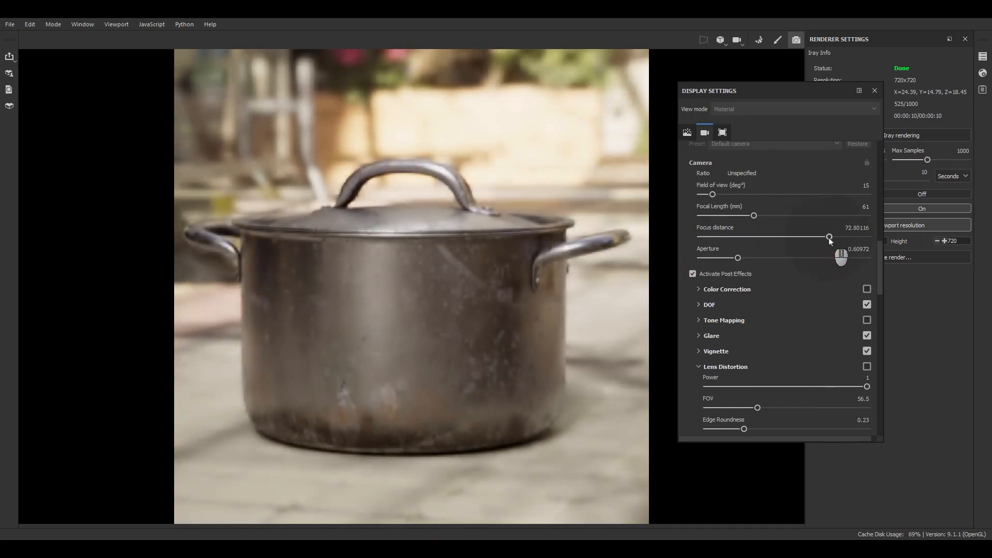
mouse_move(738, 258)
mouse_down()
mouse_move(822, 260)
mouse_move(770, 237)
mouse_move(846, 238)
mouse_move(754, 258)
mouse_up()
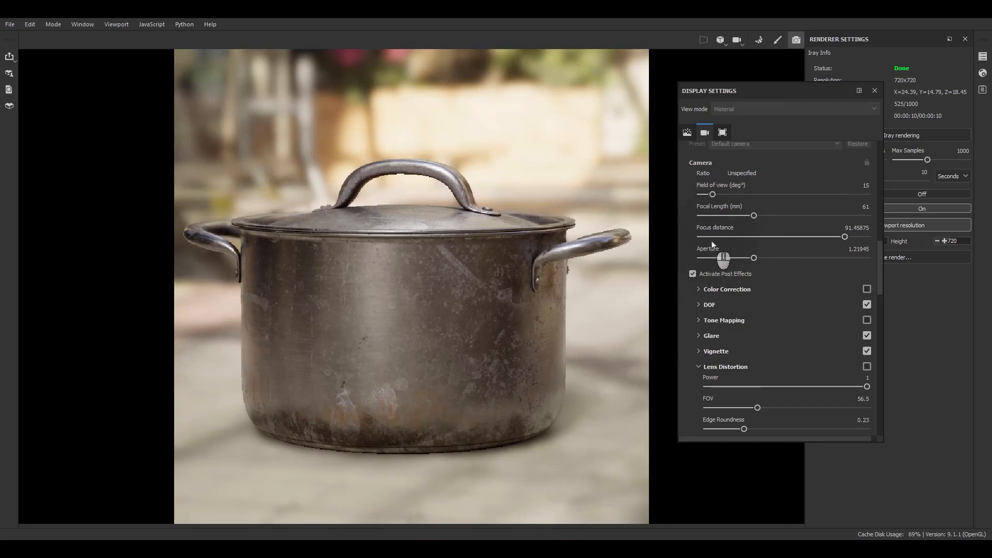
Look through the remaining viewport and environment settings, and close the display settings.
scroll(714, 244, down, 1)
scroll(714, 244, down, 15)
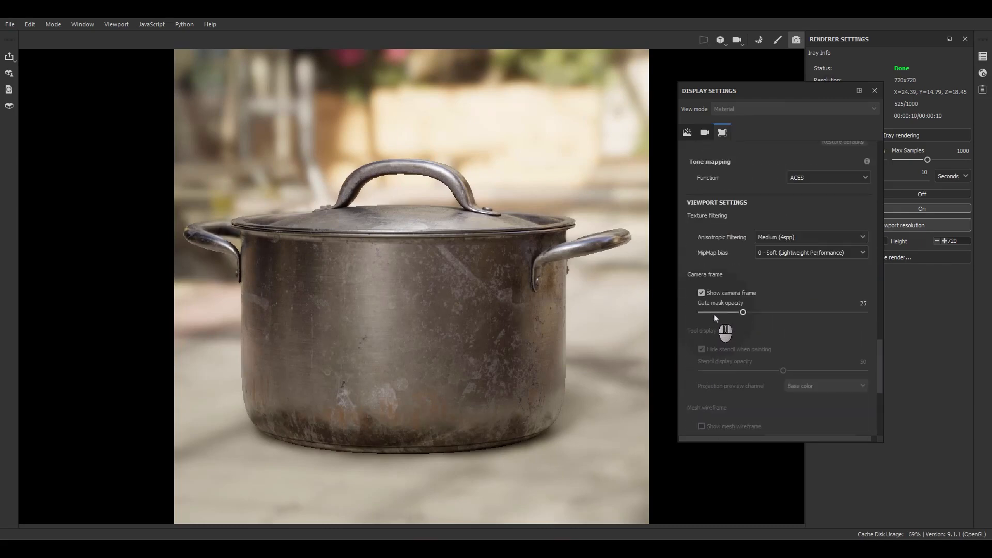
scroll(715, 317, up, 15)
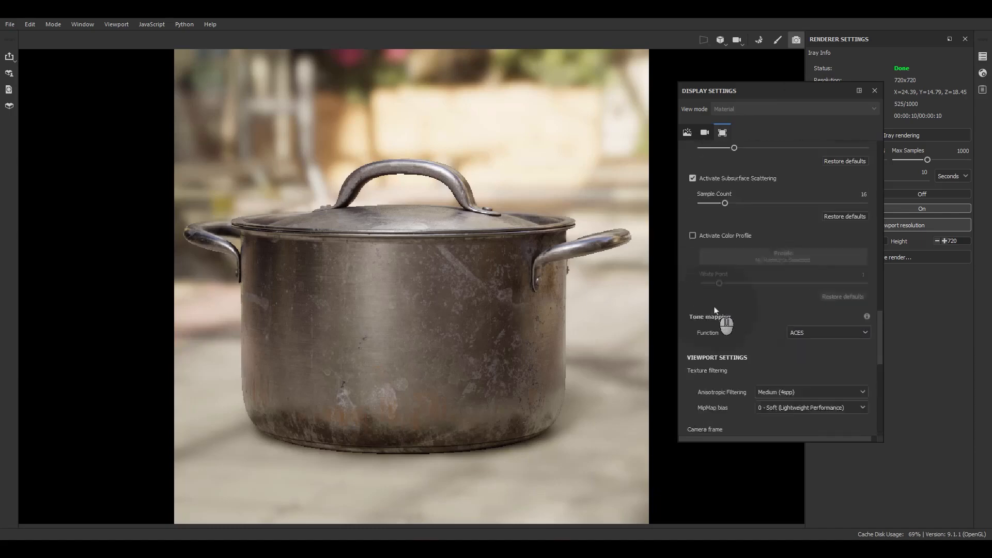
scroll(715, 307, up, 12)
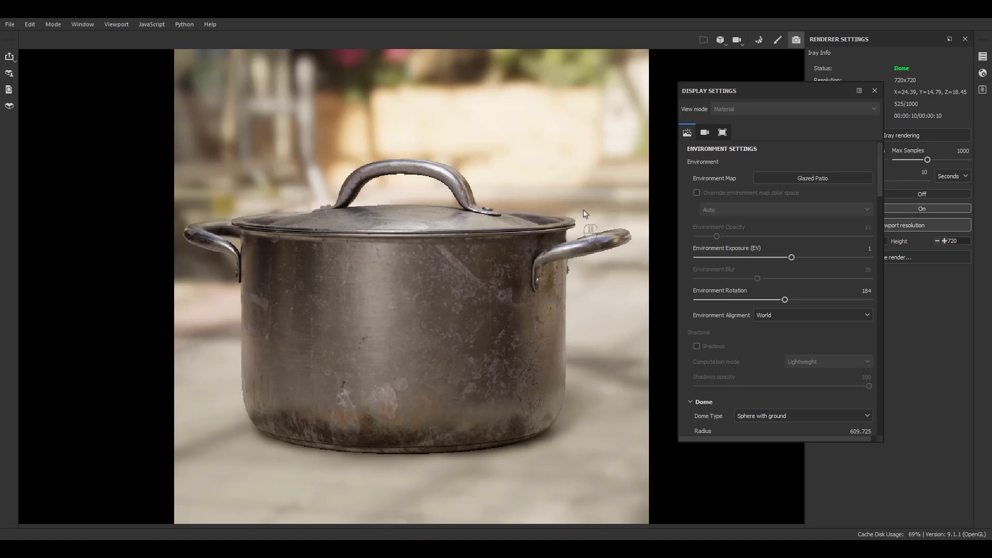
click(873, 90)
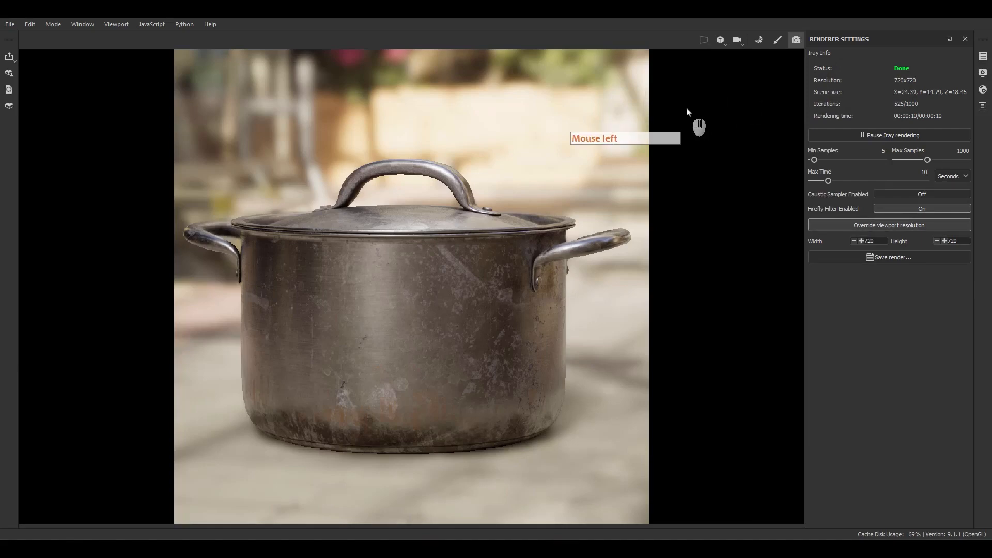